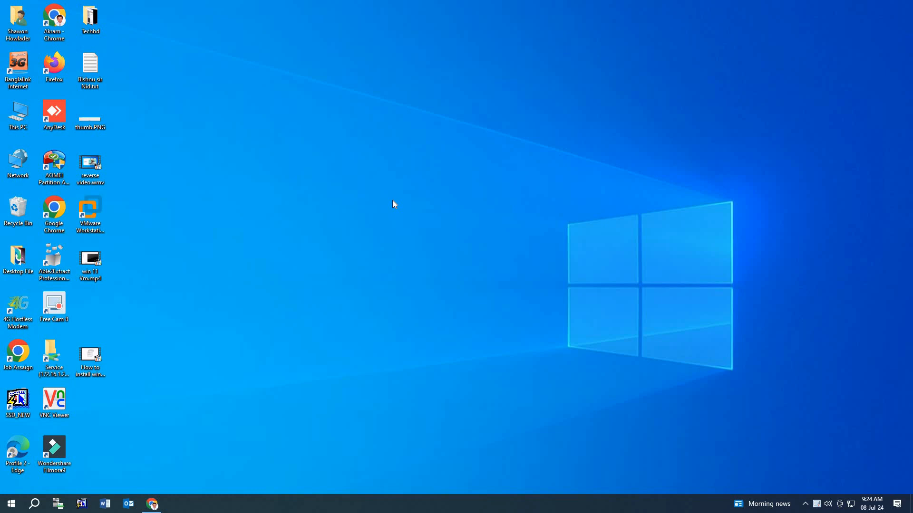
# Step: Open Firefox, search for "download kali linux" and open the Get Kali page on kali.org from the results
pyautogui.doubleClick(54, 64)
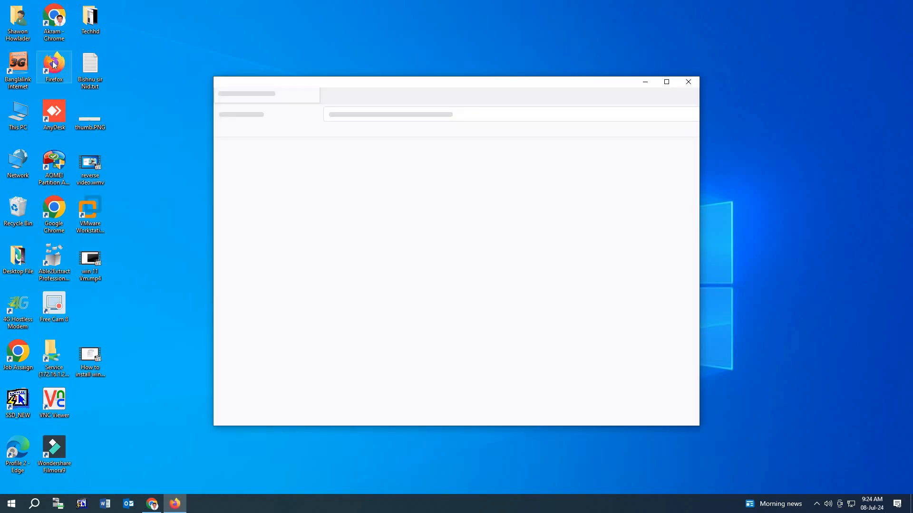
pyautogui.click(377, 33)
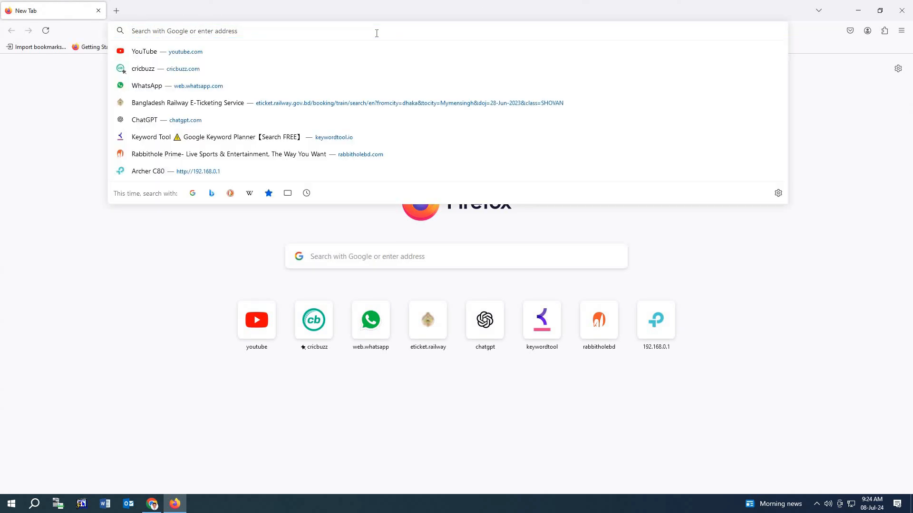
pyautogui.write('download kali')
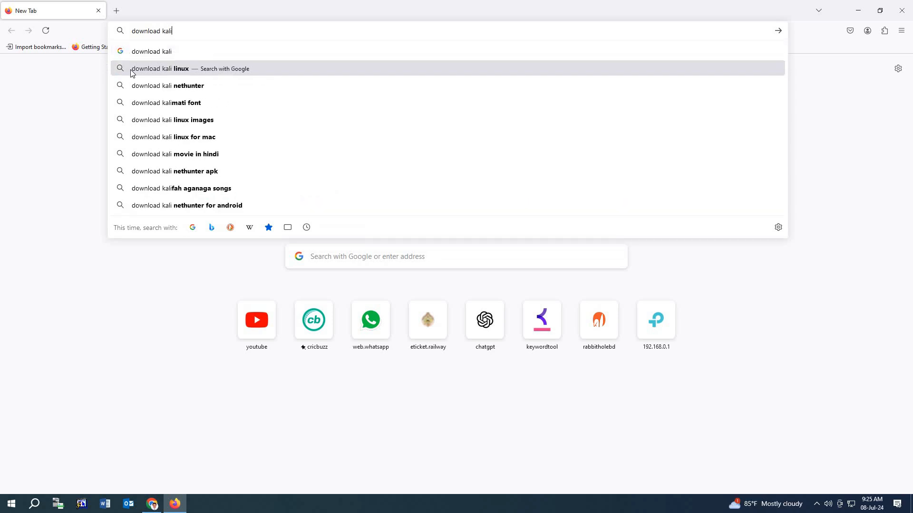
pyautogui.click(133, 72)
pyautogui.click(182, 147)
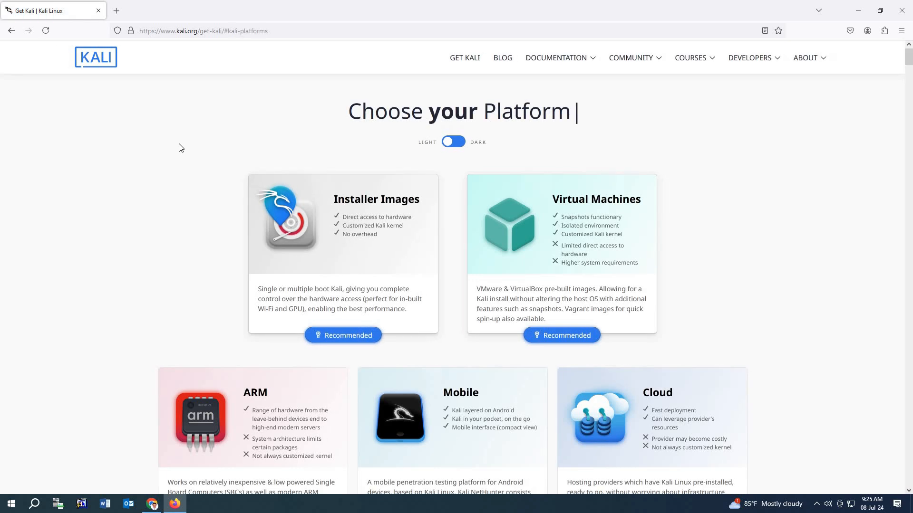
# Step: Download the recommended 64-bit Kali Linux 2024.2 Installer image and minimize the browser
pyautogui.click(363, 239)
pyautogui.scroll(-5, 321, 260)
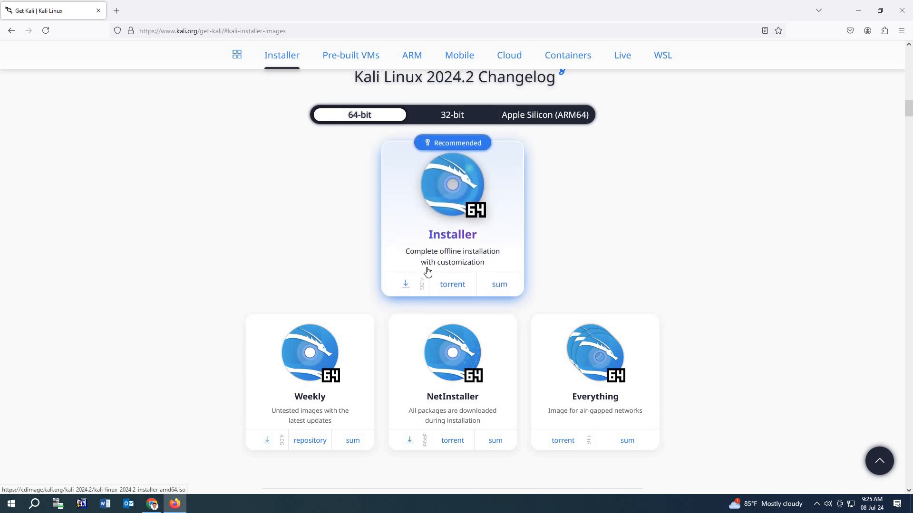
pyautogui.click(405, 287)
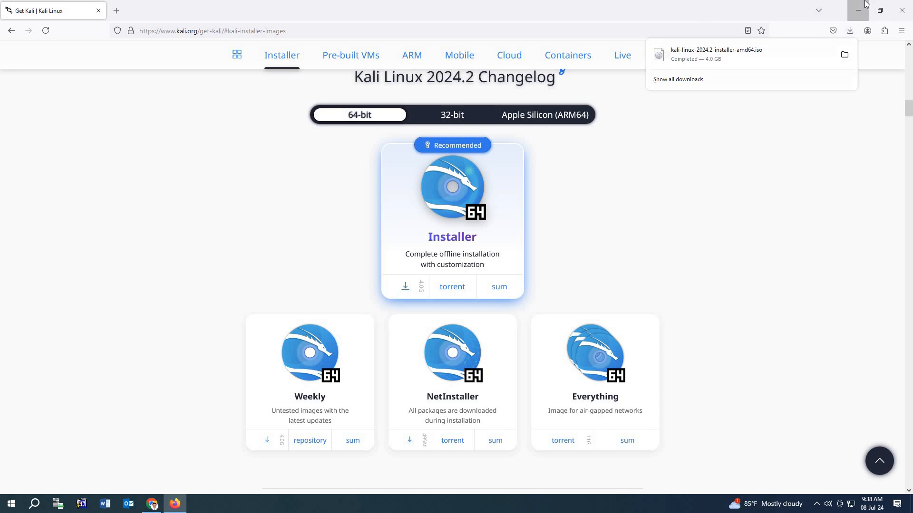
pyautogui.click(858, 9)
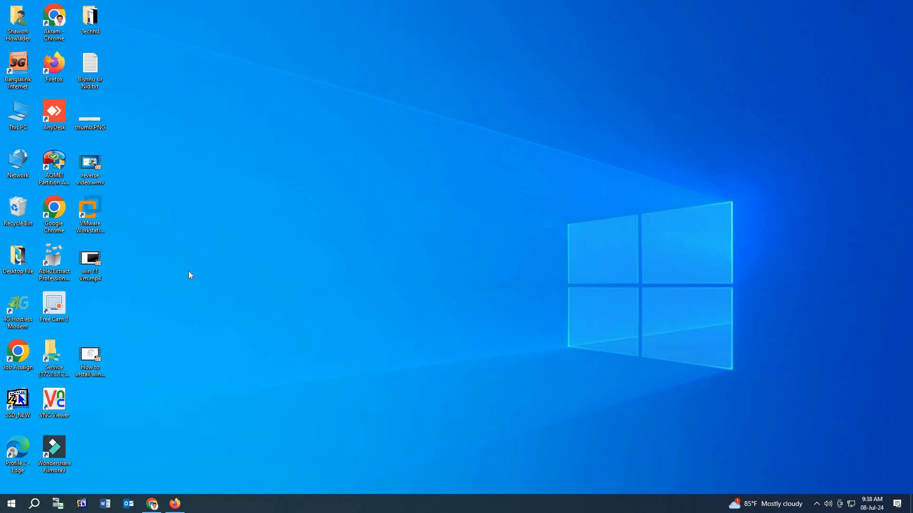
# Step: In VMware Workstation, start creating a new virtual machine with the Typical configuration and the operating system left for installing later
pyautogui.doubleClick(93, 209)
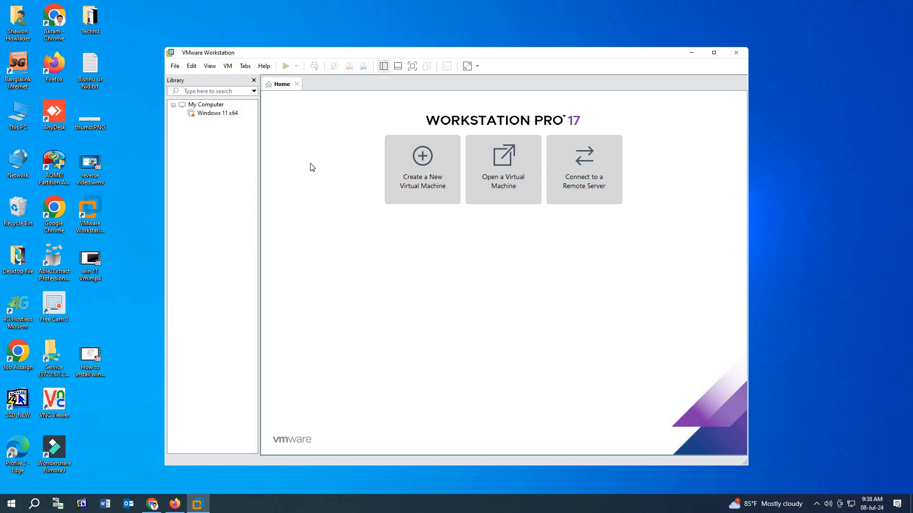
pyautogui.click(424, 169)
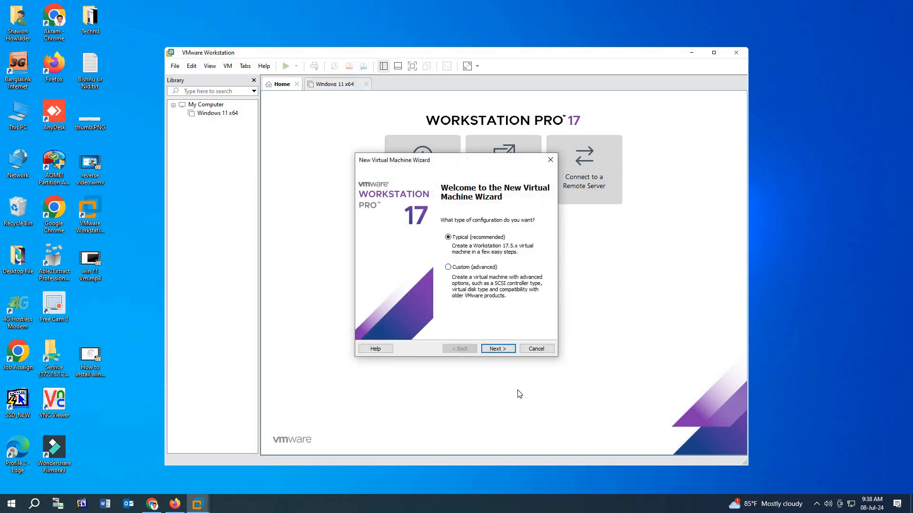
pyautogui.click(494, 350)
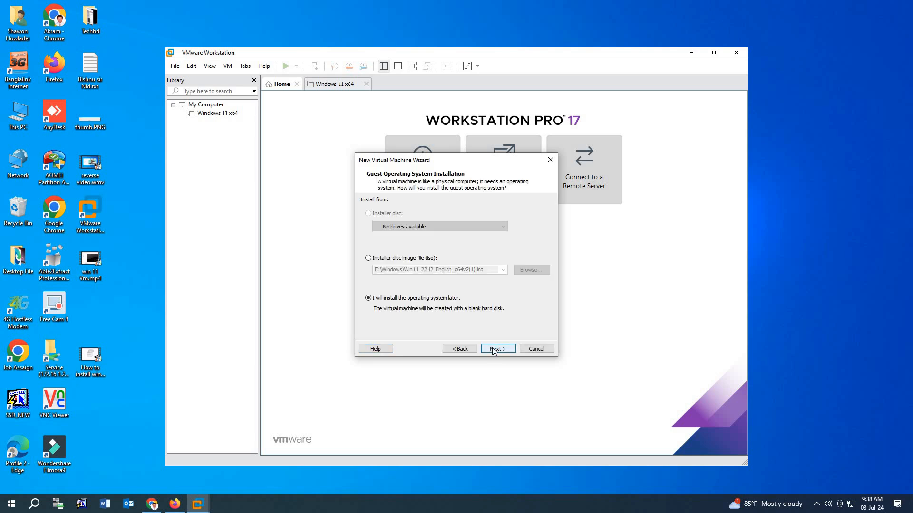
pyautogui.click(494, 349)
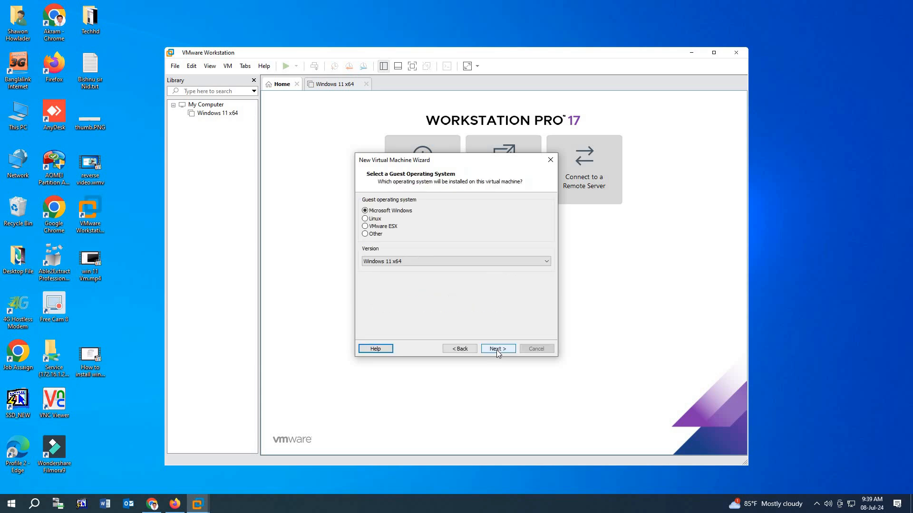
# Step: Choose Linux as the guest operating system with the version Debian 12.x 64-bit
pyautogui.click(365, 219)
pyautogui.click(547, 263)
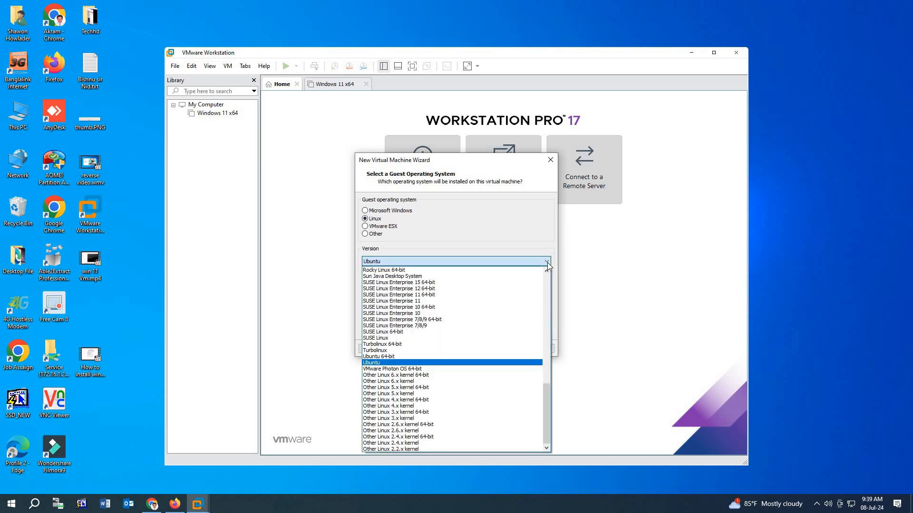
pyautogui.scroll(2, 504, 310)
pyautogui.scroll(5, 504, 310)
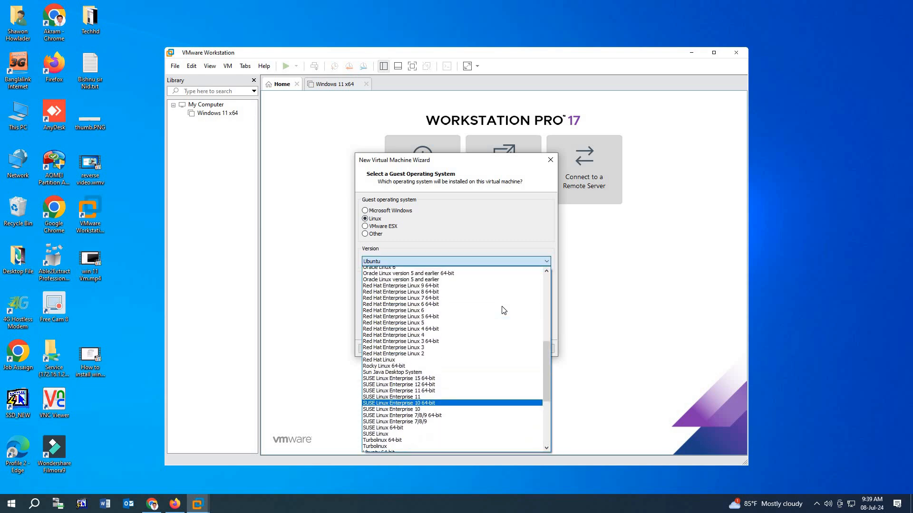
pyautogui.scroll(2, 503, 310)
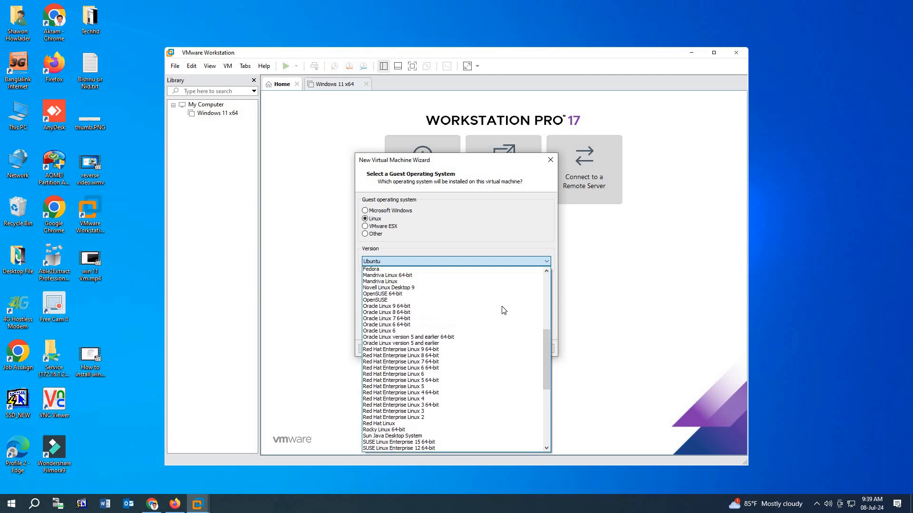
pyautogui.scroll(2, 447, 349)
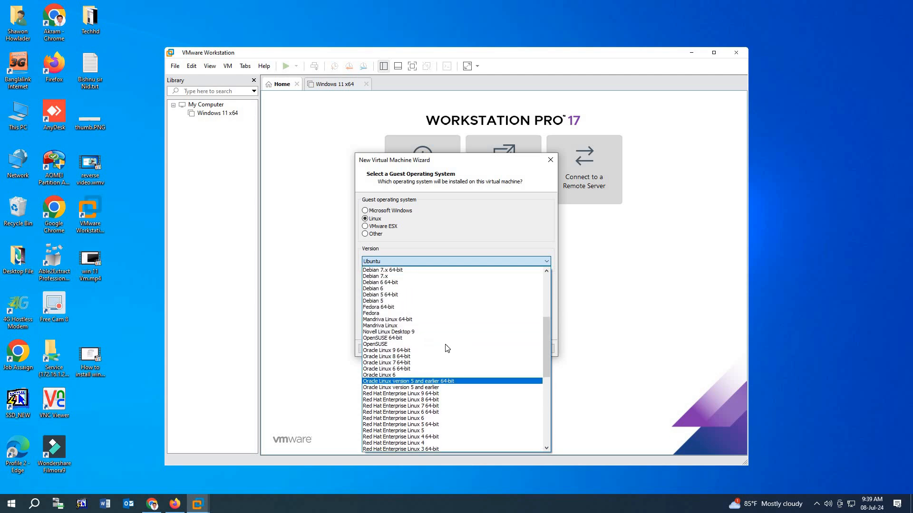
pyautogui.scroll(2, 447, 349)
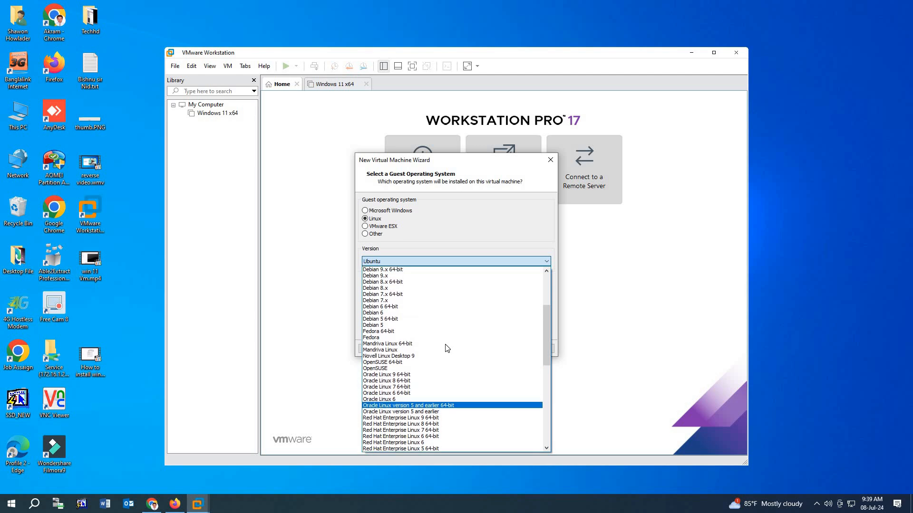
pyautogui.scroll(3, 446, 349)
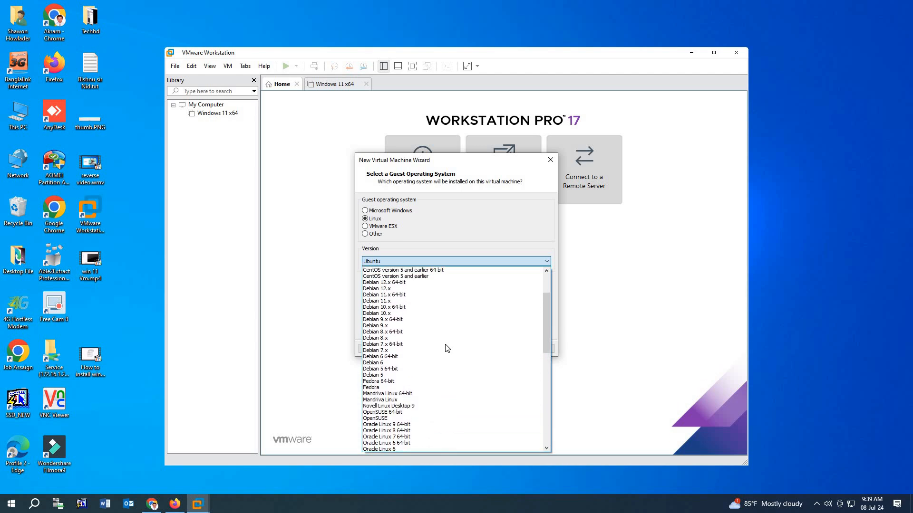
pyautogui.scroll(1, 447, 349)
pyautogui.scroll(2, 447, 348)
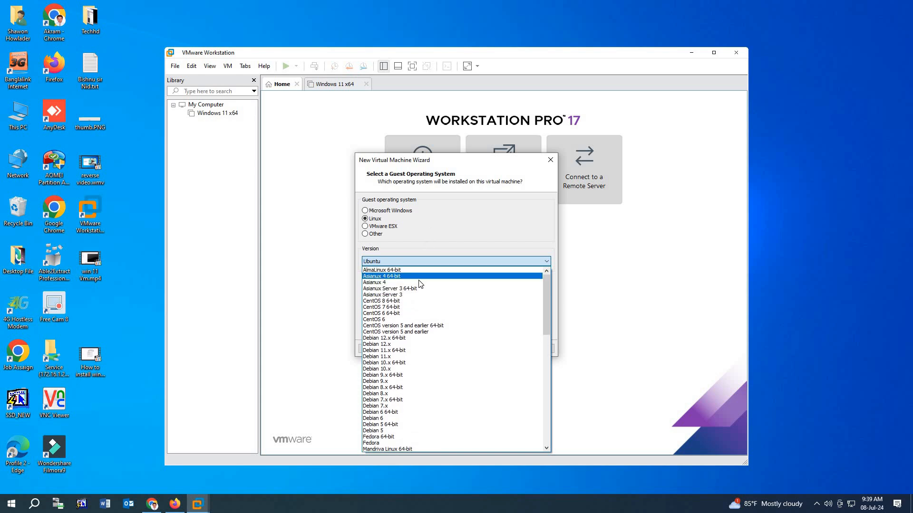
pyautogui.click(392, 338)
pyautogui.click(508, 350)
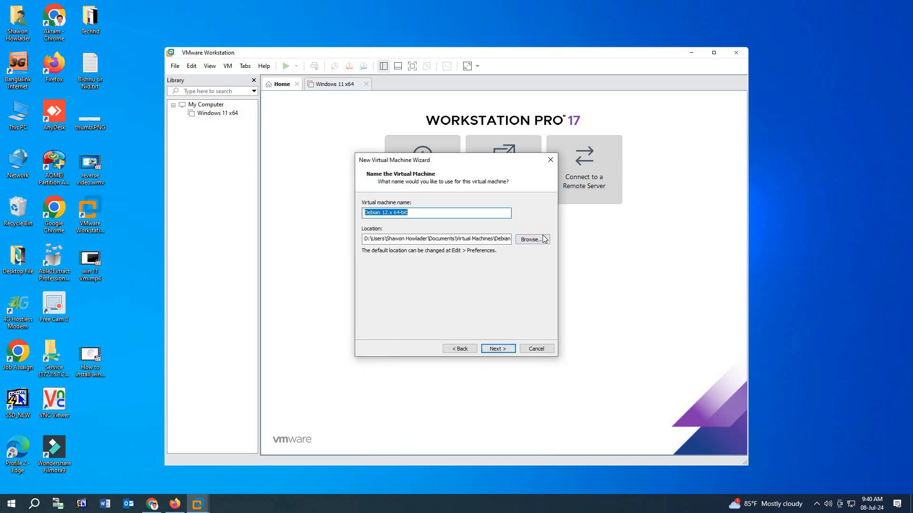
# Step: Browse for the virtual machine location and expand the New Volume (F:) drive
pyautogui.click(533, 240)
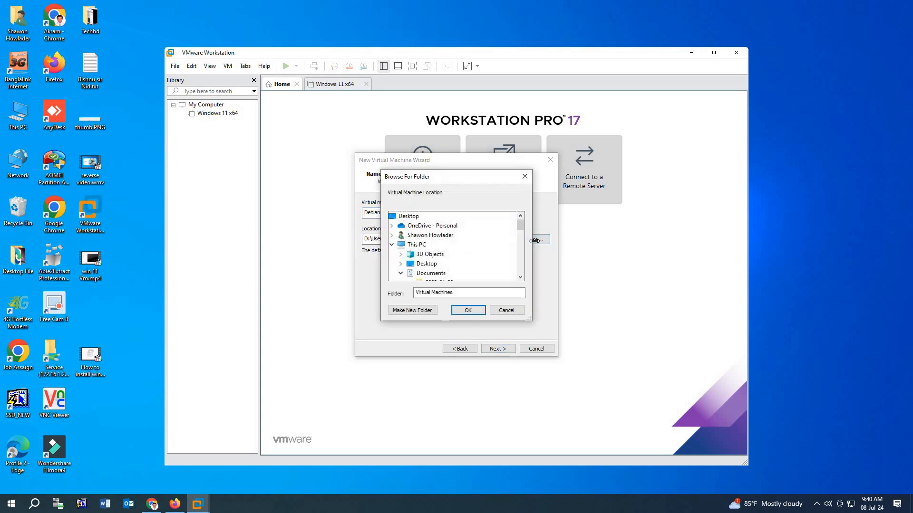
pyautogui.scroll(6, 476, 260)
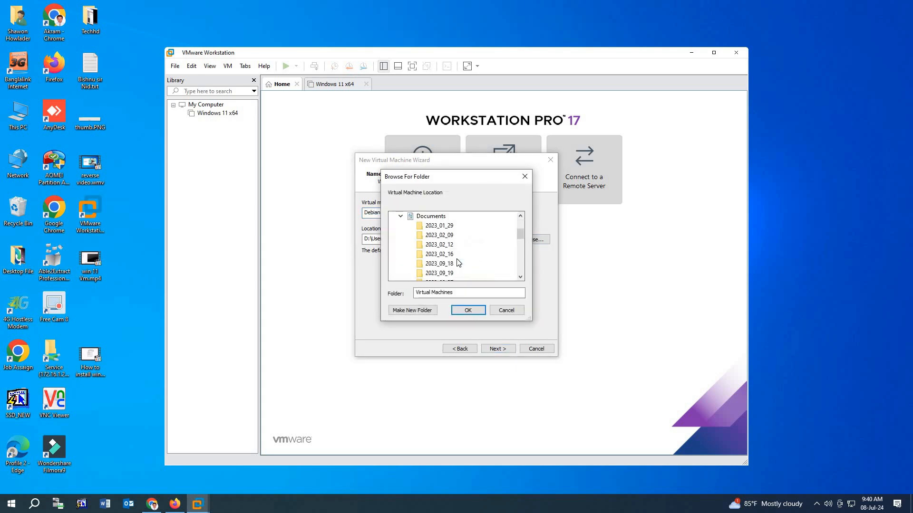
pyautogui.scroll(-1, 476, 257)
pyautogui.scroll(-4, 476, 258)
pyautogui.scroll(5, 475, 255)
pyautogui.click(401, 273)
pyautogui.scroll(-5, 446, 263)
pyautogui.scroll(3, 452, 271)
pyautogui.scroll(-1, 427, 275)
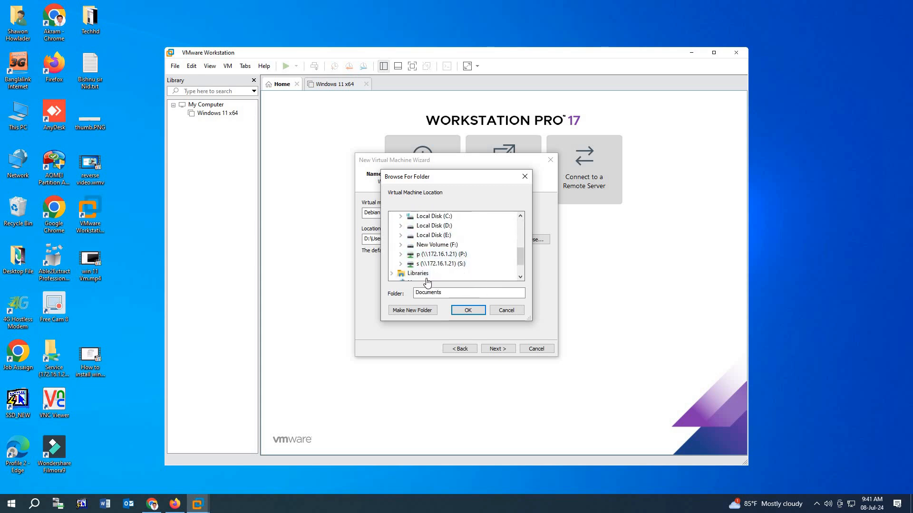
pyautogui.click(401, 246)
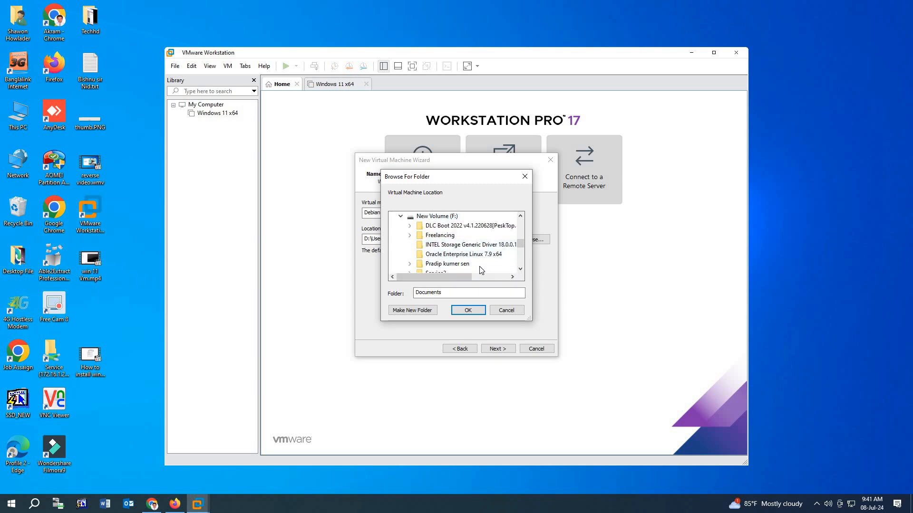
# Step: Create a folder named Kali Linux VMware inside the person-named folder on F: and accept it as the virtual machine location
pyautogui.click(481, 266)
pyautogui.rightClick(482, 269)
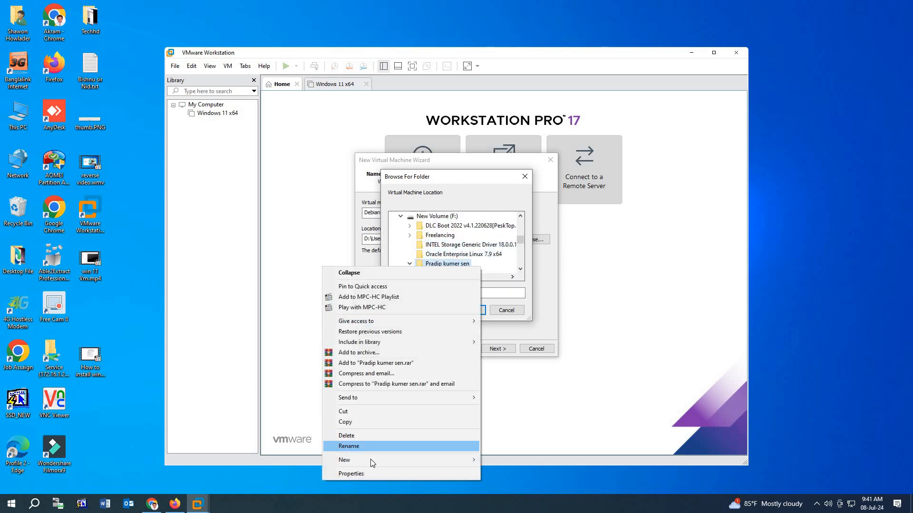
pyautogui.moveTo(376, 460)
pyautogui.click(501, 461)
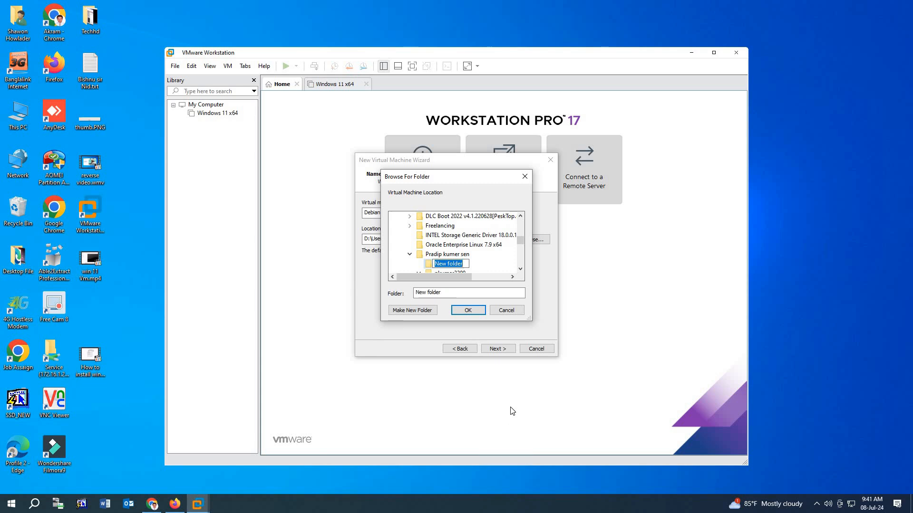
pyautogui.write('Kali Linux VMware')
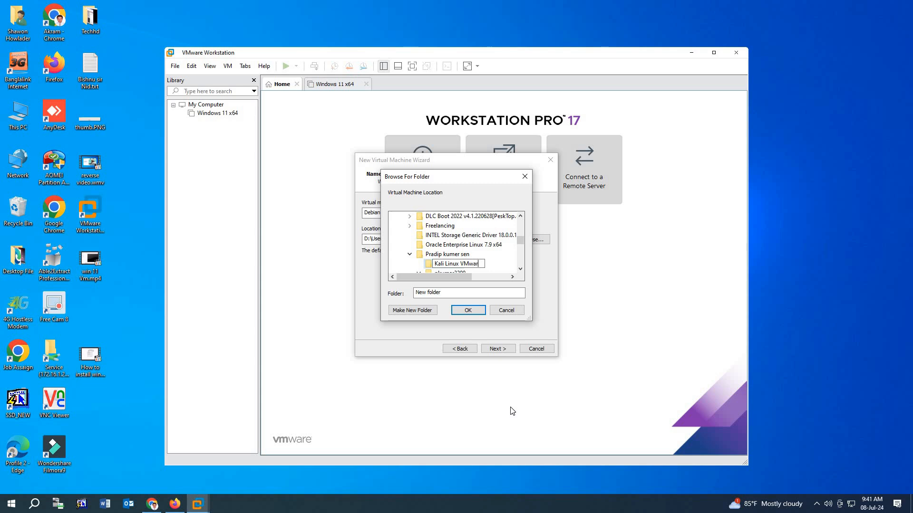
pyautogui.press('Return')
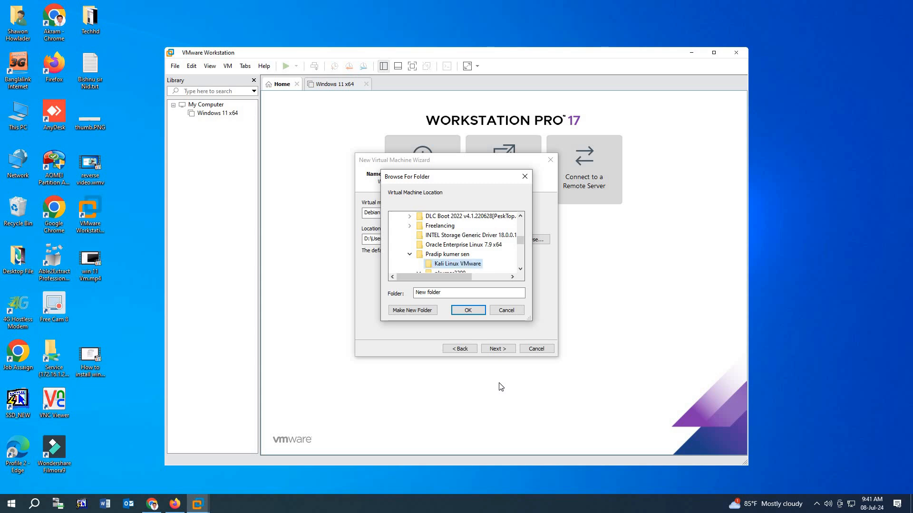
pyautogui.click(472, 309)
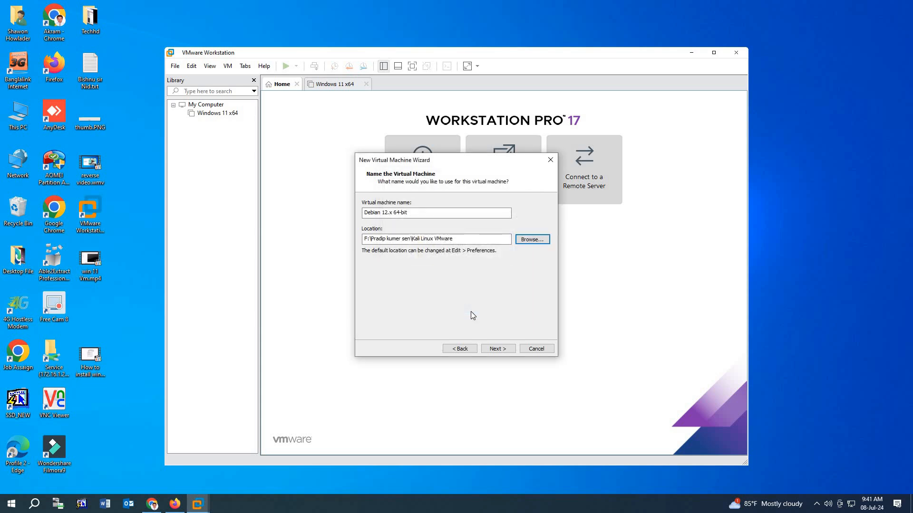
pyautogui.click(498, 349)
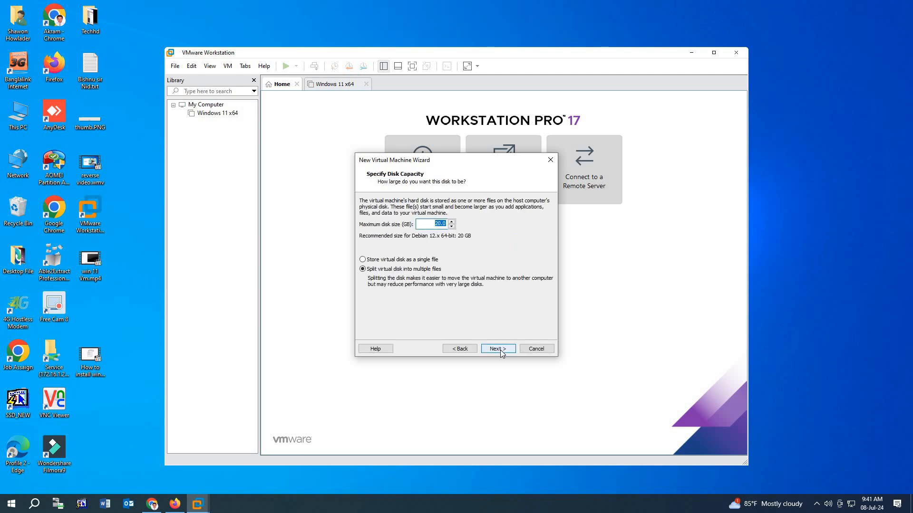
# Step: Set the maximum disk size to 25 GB, keeping the virtual disk split into multiple files
pyautogui.click(452, 222)
pyautogui.click(452, 222)
pyautogui.click(452, 222)
pyautogui.click(490, 350)
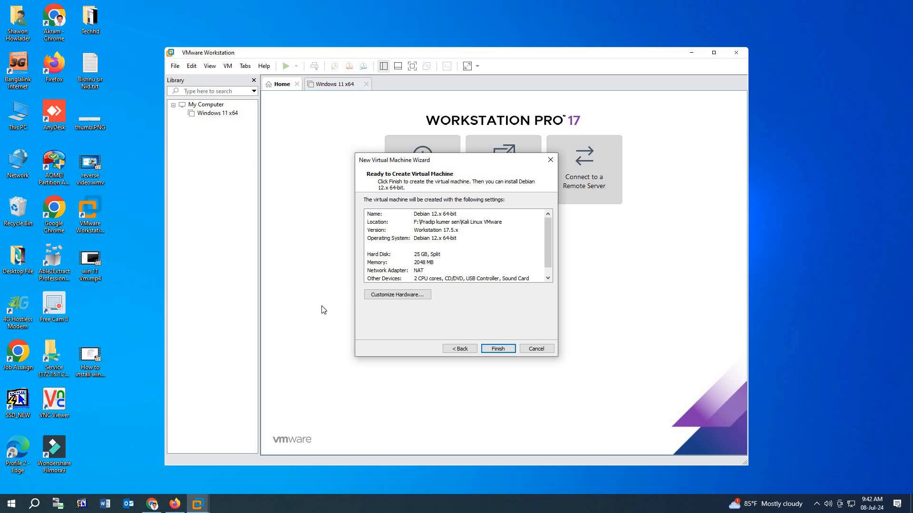
# Step: Customize the virtual machine's hardware by setting the number of cores per processor to 2
pyautogui.click(399, 295)
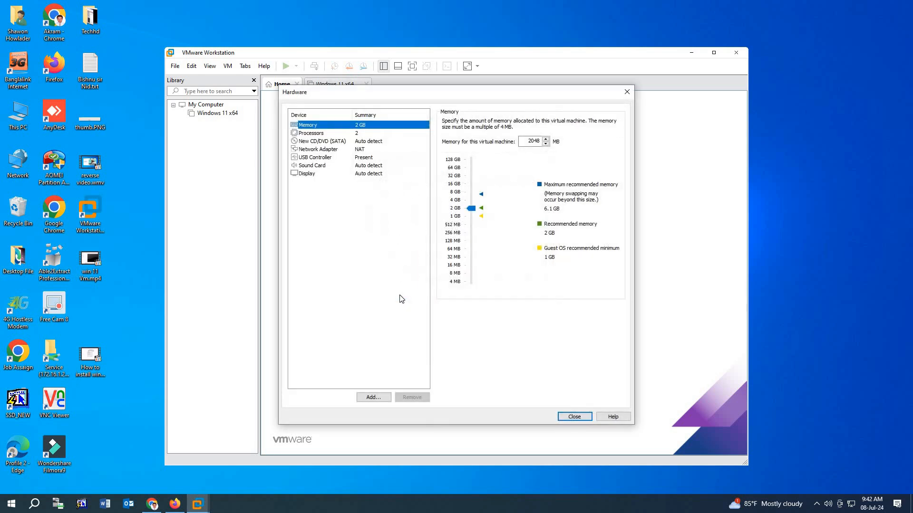
pyautogui.click(329, 134)
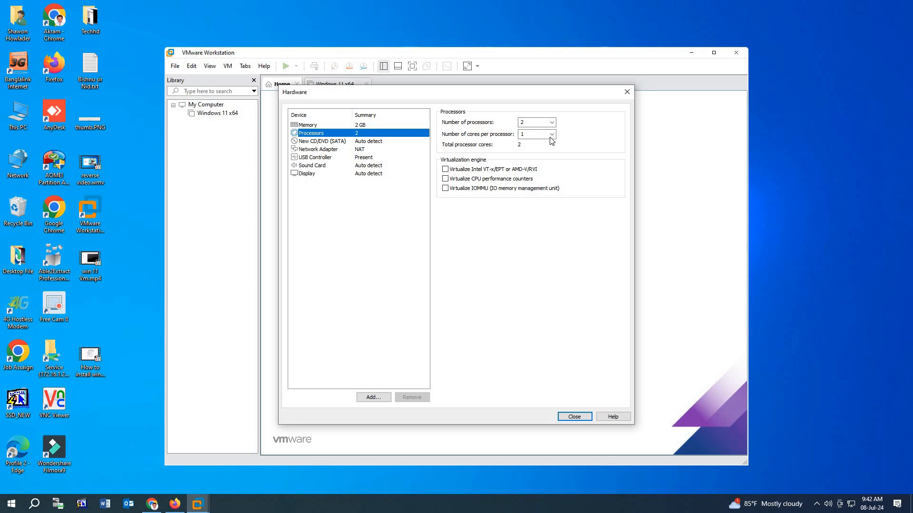
pyautogui.click(551, 135)
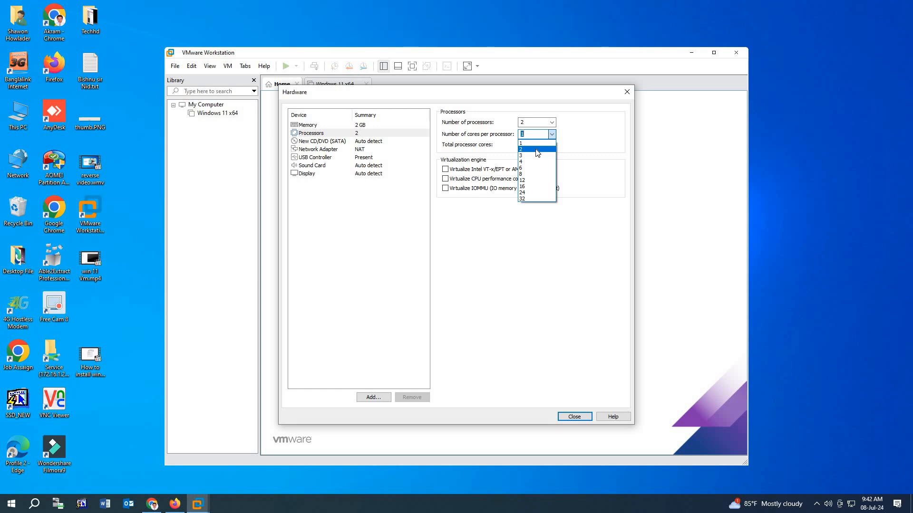
pyautogui.click(536, 150)
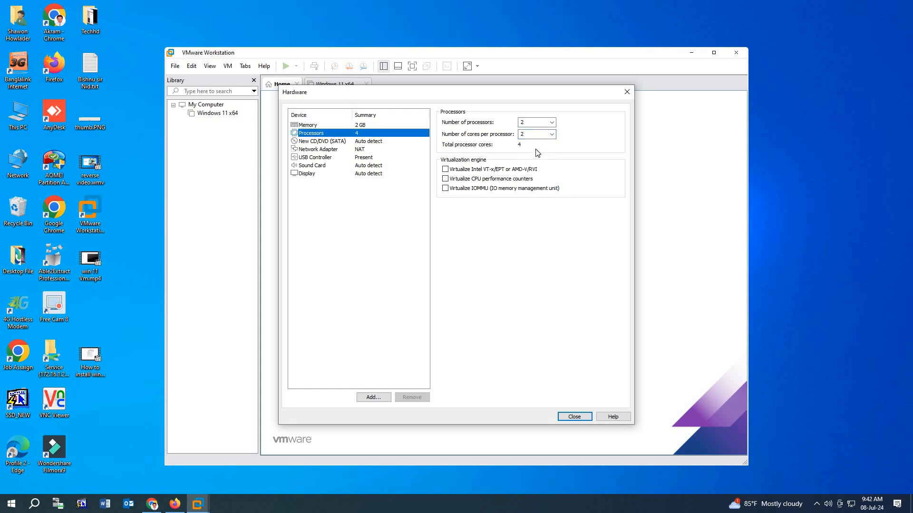
# Step: Attach kali-linux-2024.2-installer-amd64.iso from Downloads to the virtual CD/DVD drive and finish creating the virtual machine
pyautogui.click(314, 142)
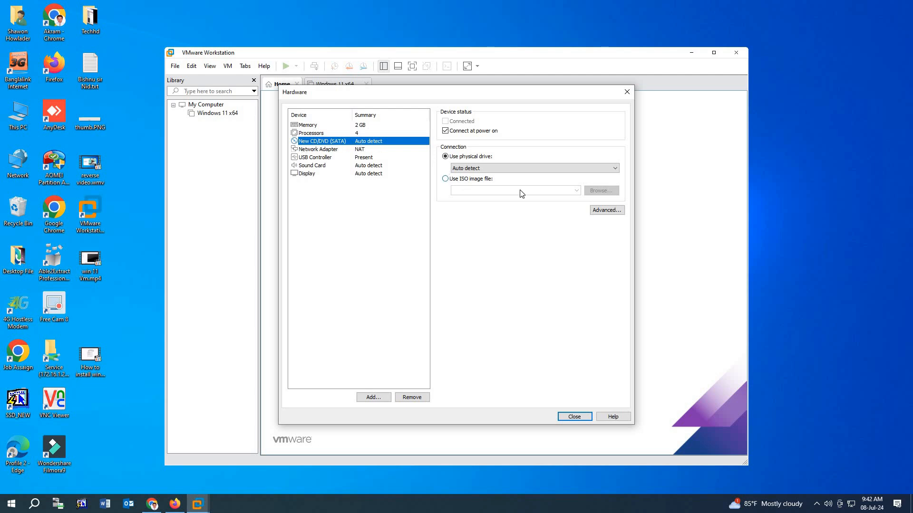
pyautogui.click(446, 179)
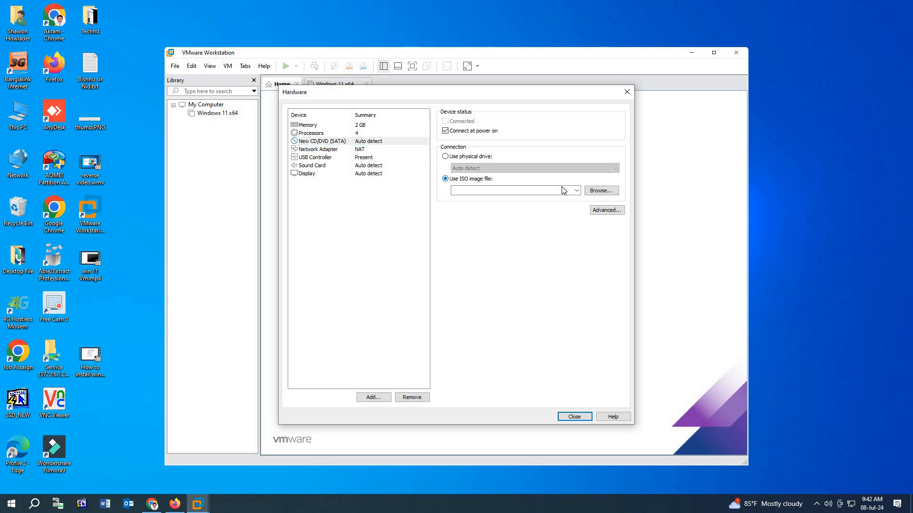
pyautogui.click(594, 193)
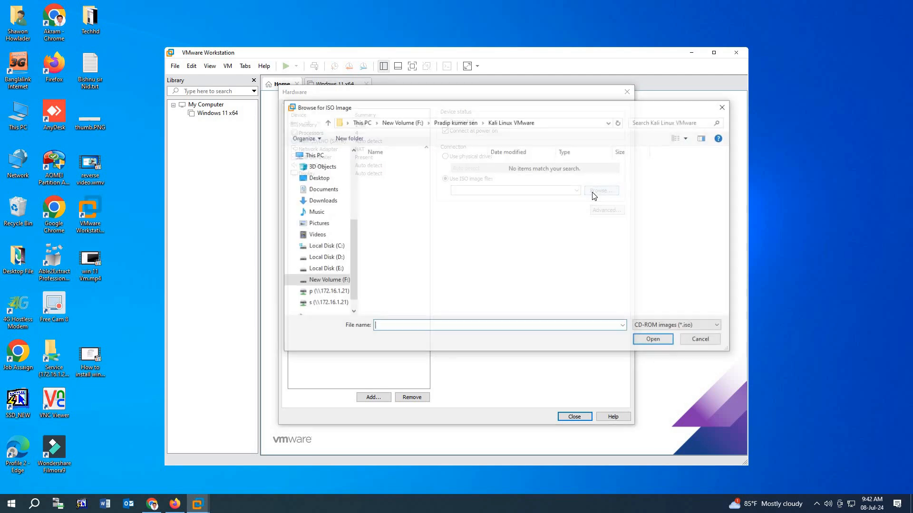
pyautogui.click(322, 202)
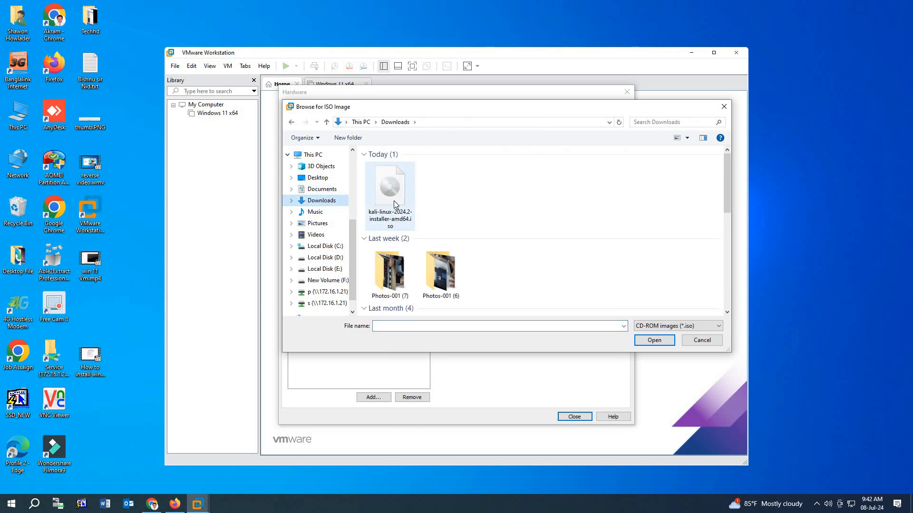
pyautogui.doubleClick(392, 192)
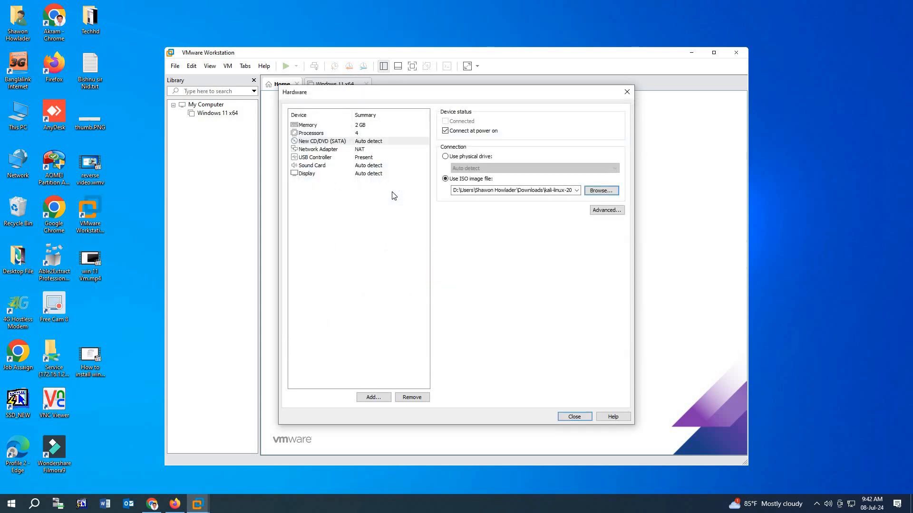
pyautogui.click(566, 418)
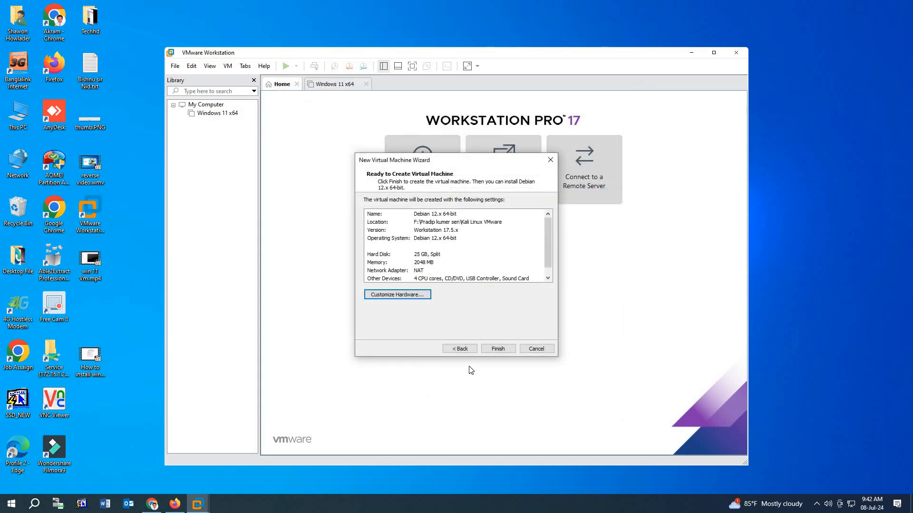
pyautogui.click(504, 351)
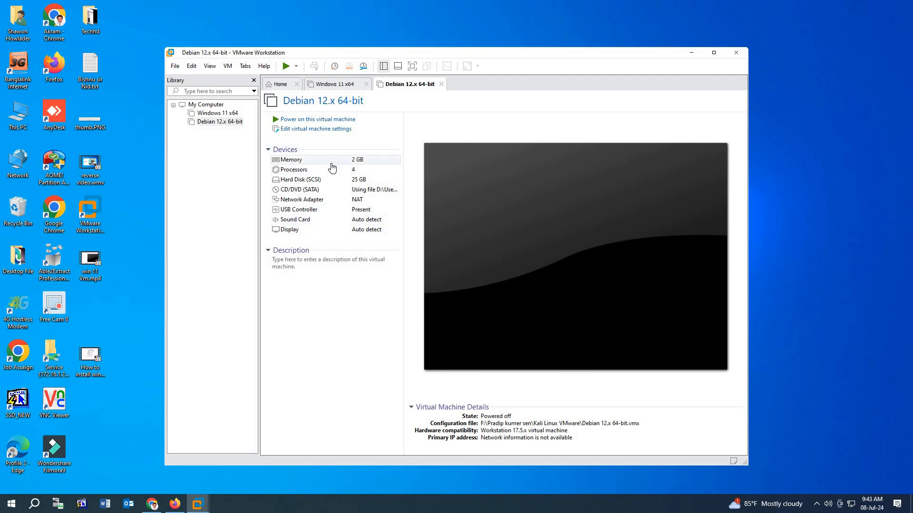
# Step: Power on the Debian 12.x 64-bit virtual machine in a maximized window and start the Kali Graphical install
pyautogui.click(302, 119)
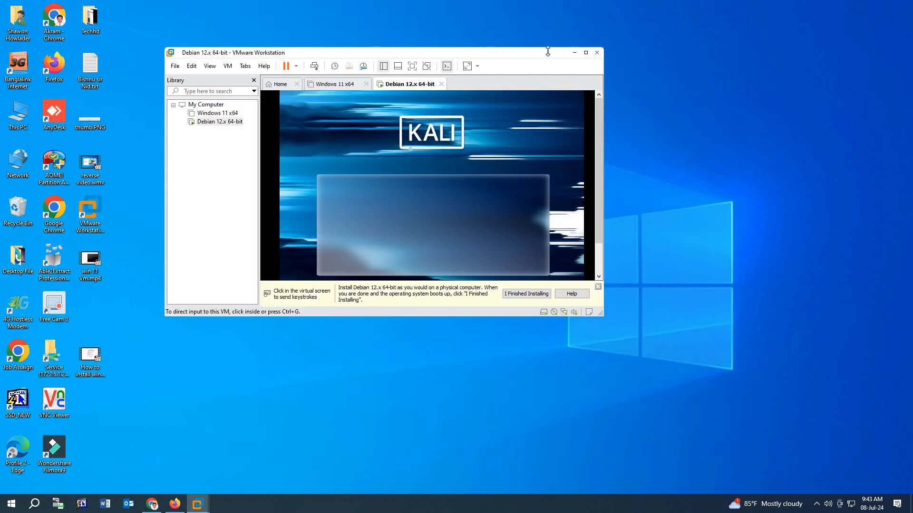
pyautogui.click(586, 54)
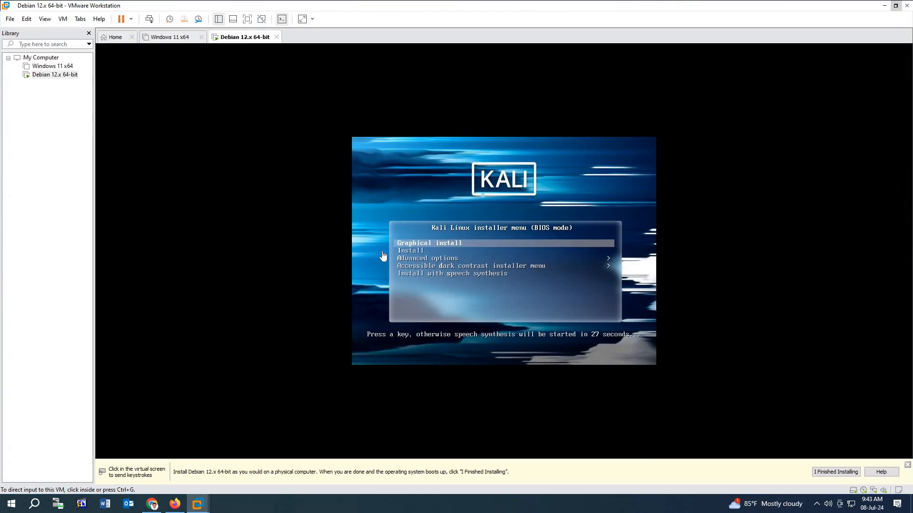
pyautogui.click(416, 245)
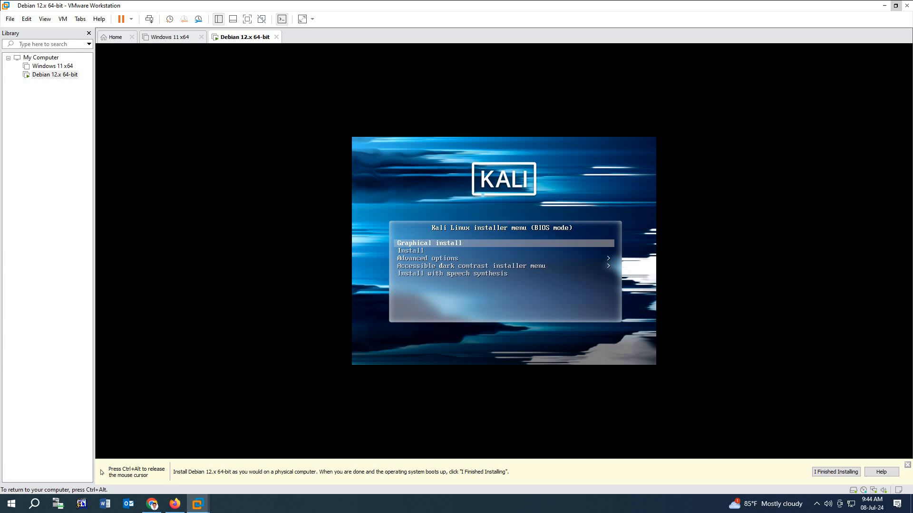
pyautogui.press('Return')
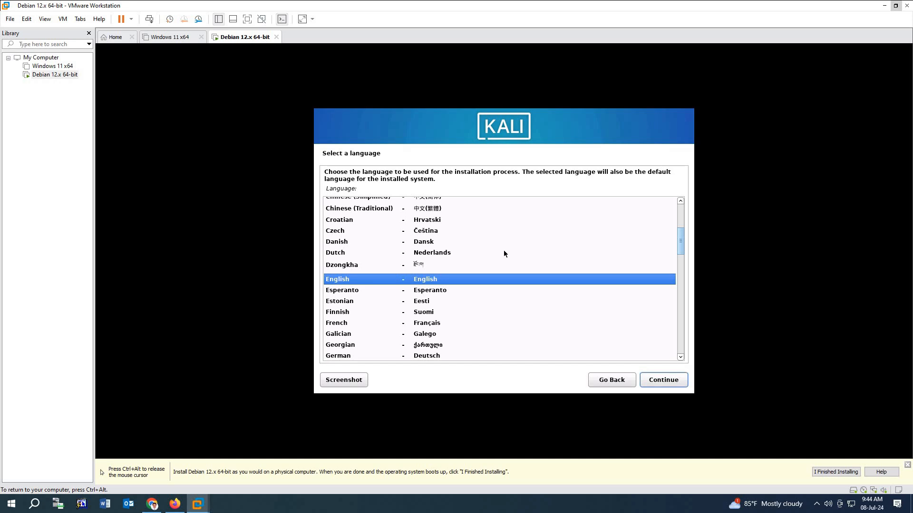
# Step: Choose English as the installation language and set the location to other, Asia, Bangladesh
pyautogui.press('Return')
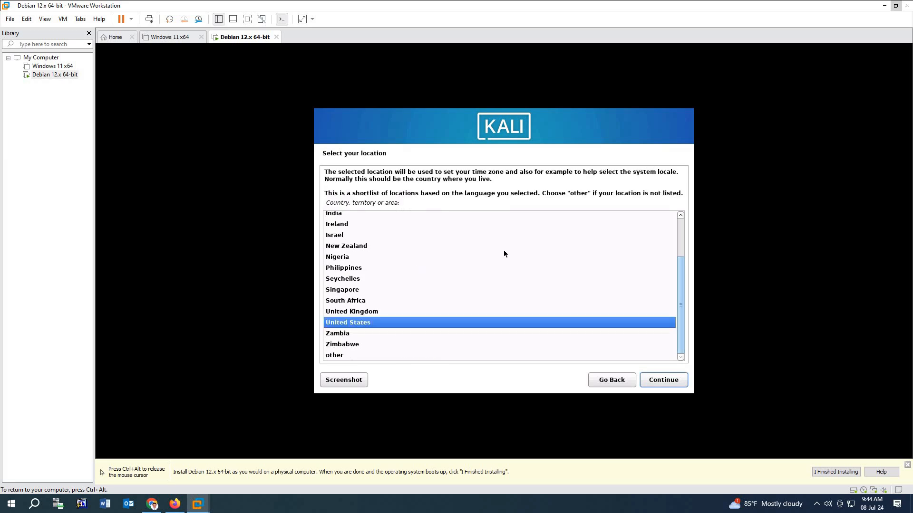
pyautogui.press('End')
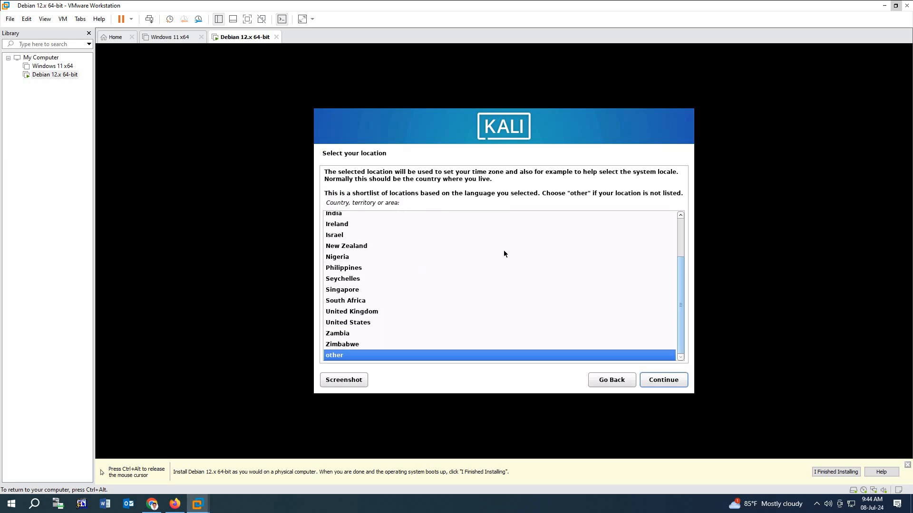
pyautogui.press('Return')
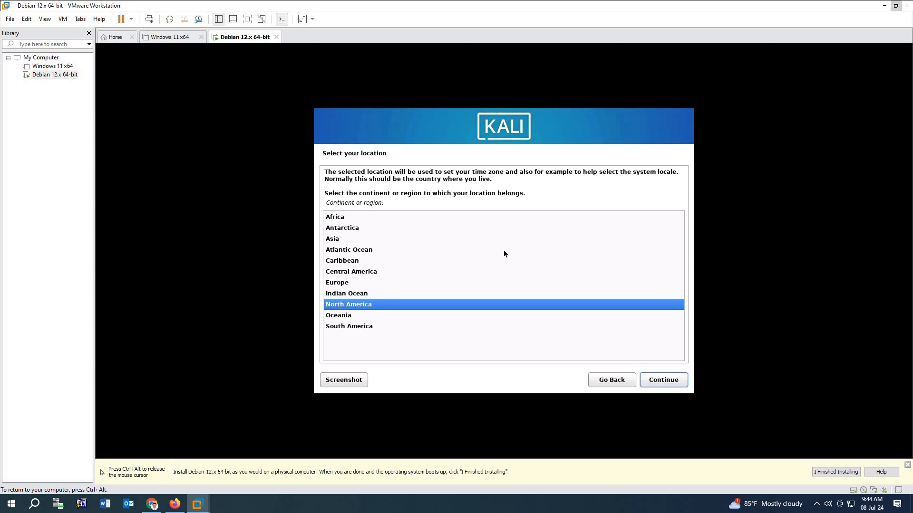
pyautogui.press('Up')
pyautogui.press('Up')
pyautogui.press('Up')
pyautogui.press('Up')
pyautogui.press('Up')
pyautogui.press('Up')
pyautogui.press('Return')
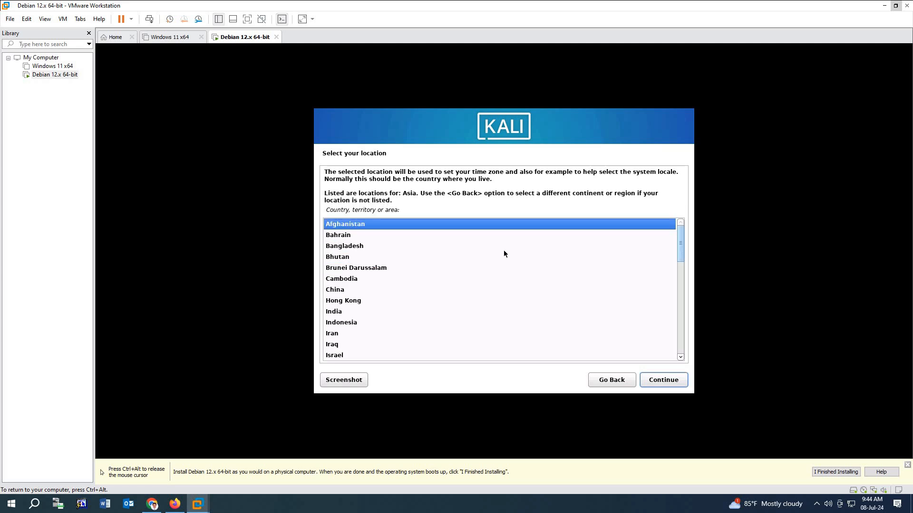
pyautogui.press('Down')
pyautogui.press('Down')
pyautogui.press('Return')
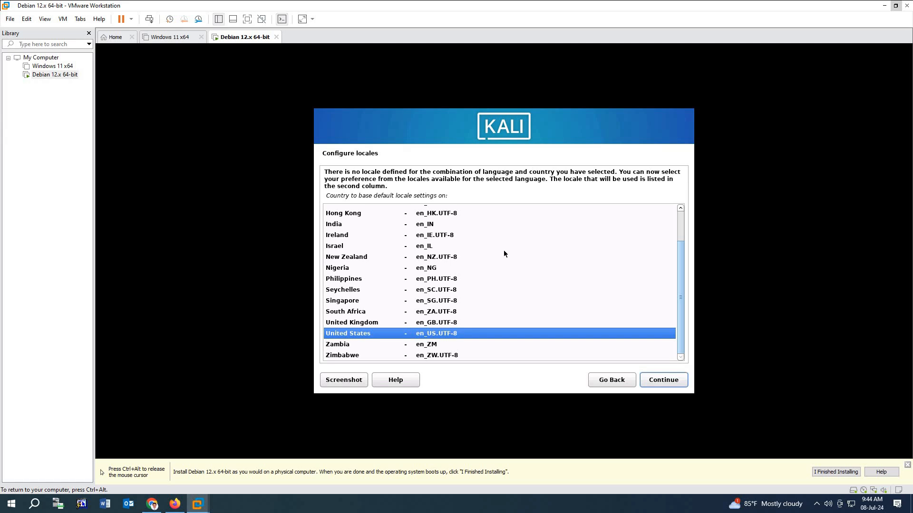
# Step: Accept the United States en_US.UTF-8 locale, the American English keymap, the hostname kali and an empty domain name
pyautogui.press('Return')
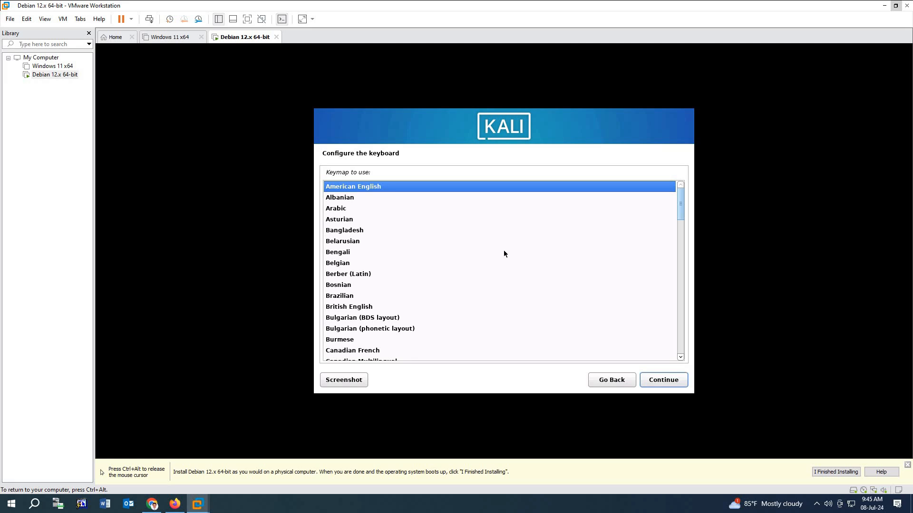
pyautogui.press('Return')
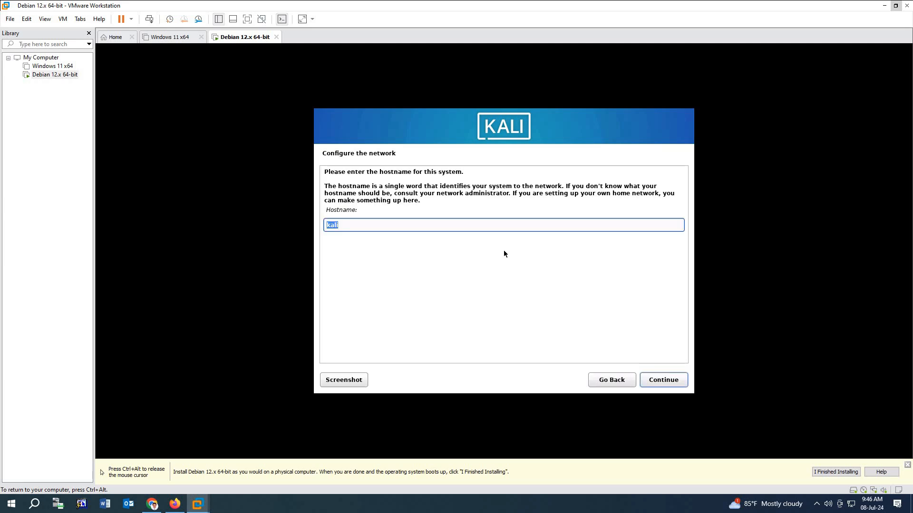
pyautogui.click(673, 382)
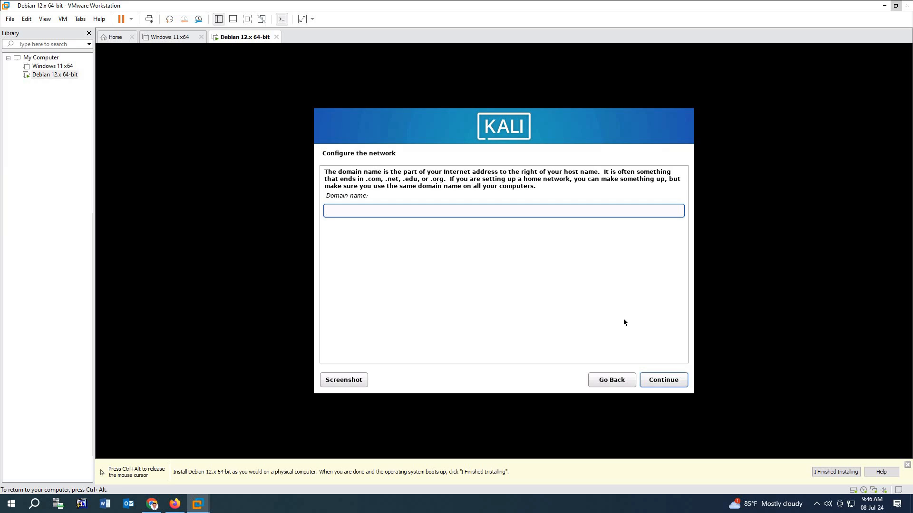
pyautogui.click(662, 380)
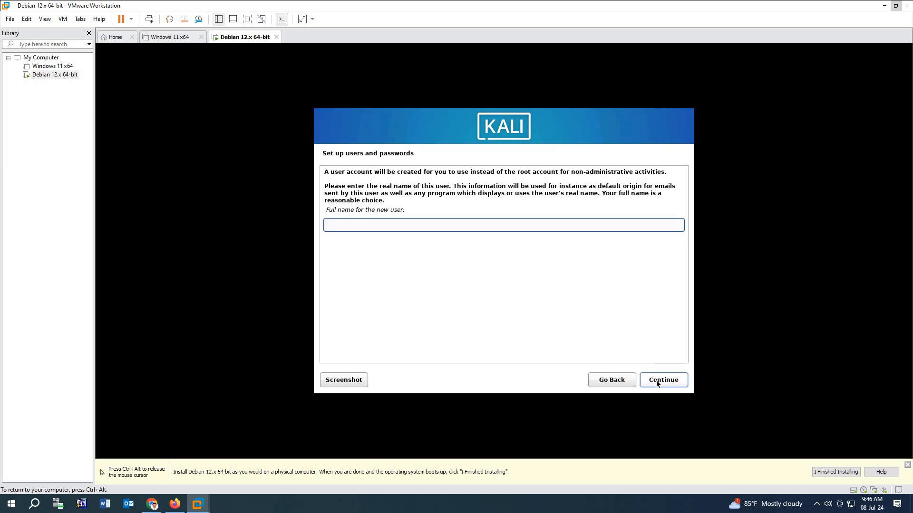
# Step: Set the new user's full name to Techhd and accept techhd as the account username
pyautogui.write('Techhd')
pyautogui.click(657, 383)
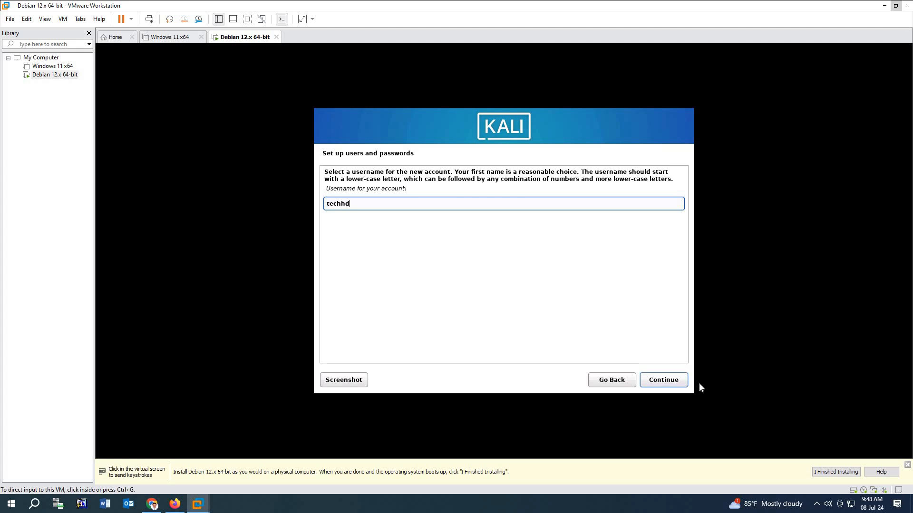
pyautogui.click(677, 379)
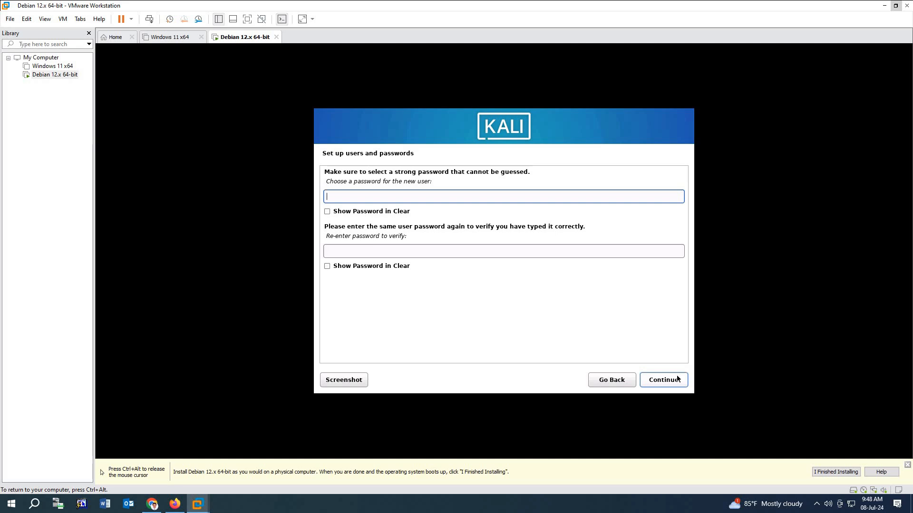
# Step: Enter the new user's password, repeat it in the verification field and continue the installation
pyautogui.write('●●●●●●●●')
pyautogui.click(447, 251)
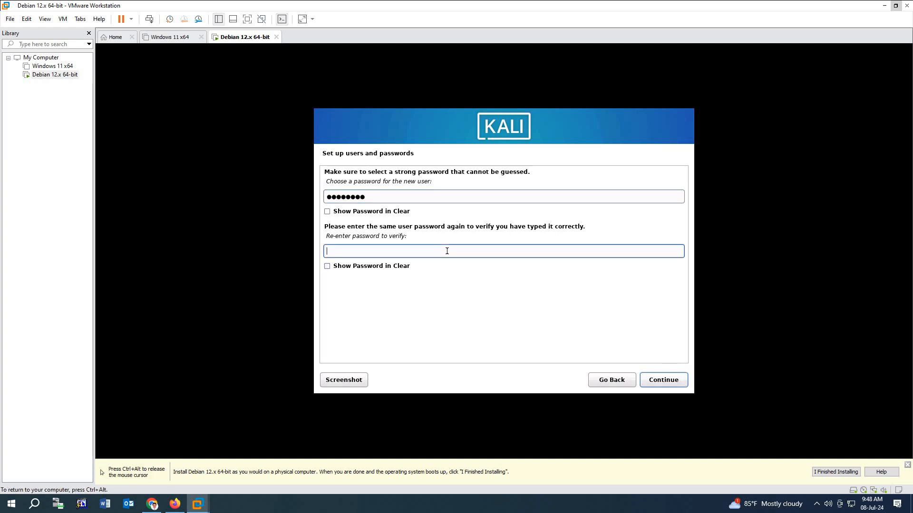
pyautogui.write('●●●●●●●●')
pyautogui.click(653, 380)
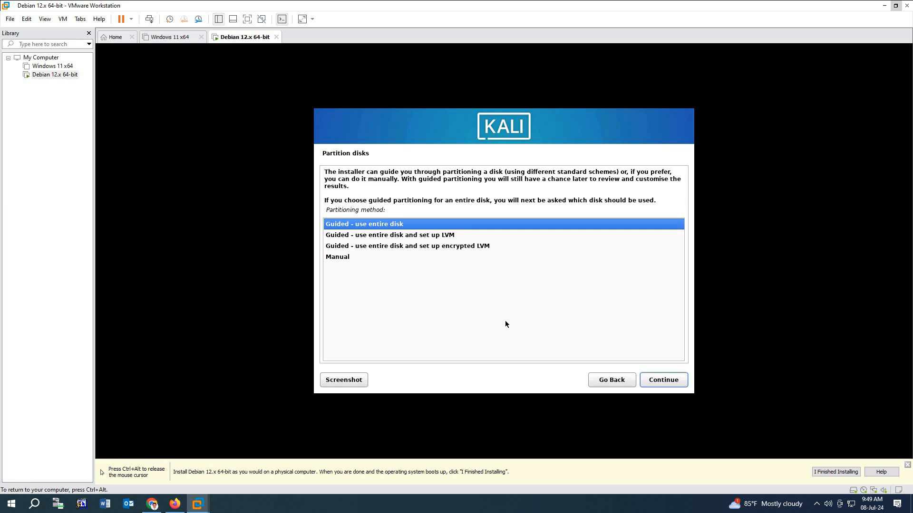
# Step: Partition the entire sda disk with guided partitioning, all files in one partition, and write the changes to disk
pyautogui.click(670, 380)
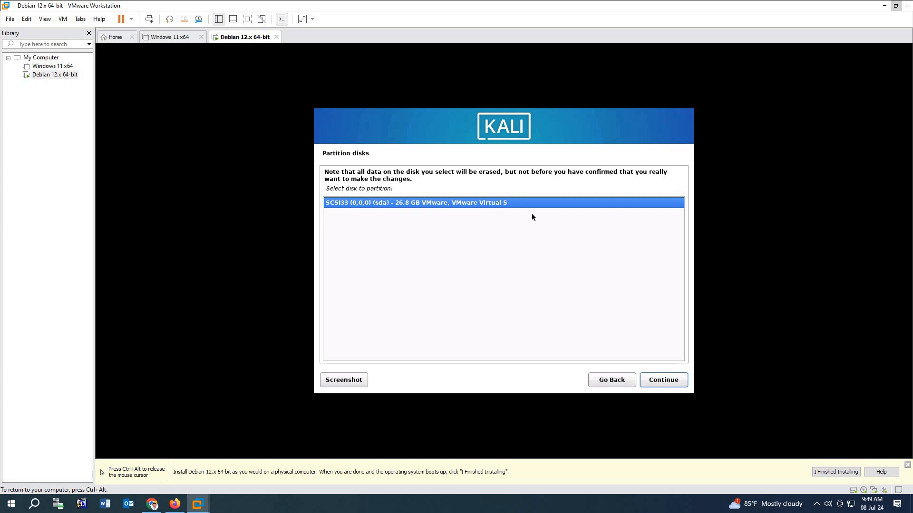
pyautogui.click(675, 385)
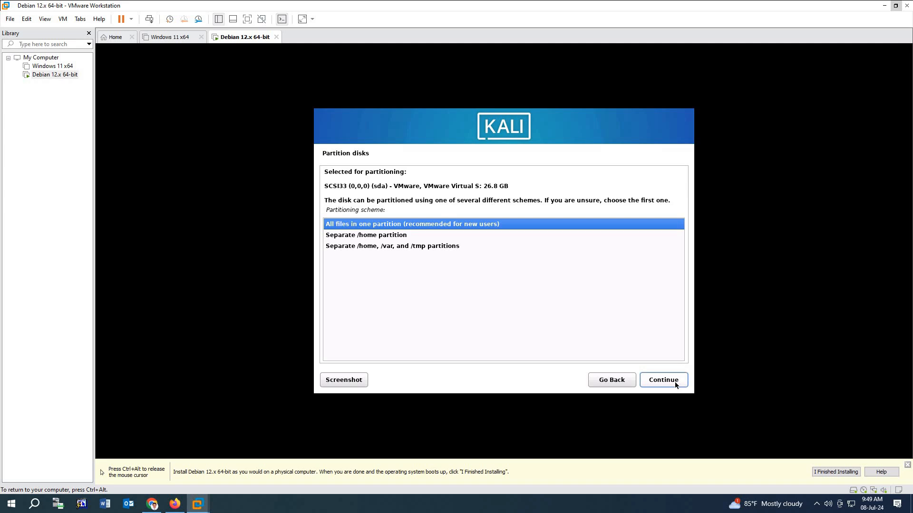
pyautogui.click(676, 385)
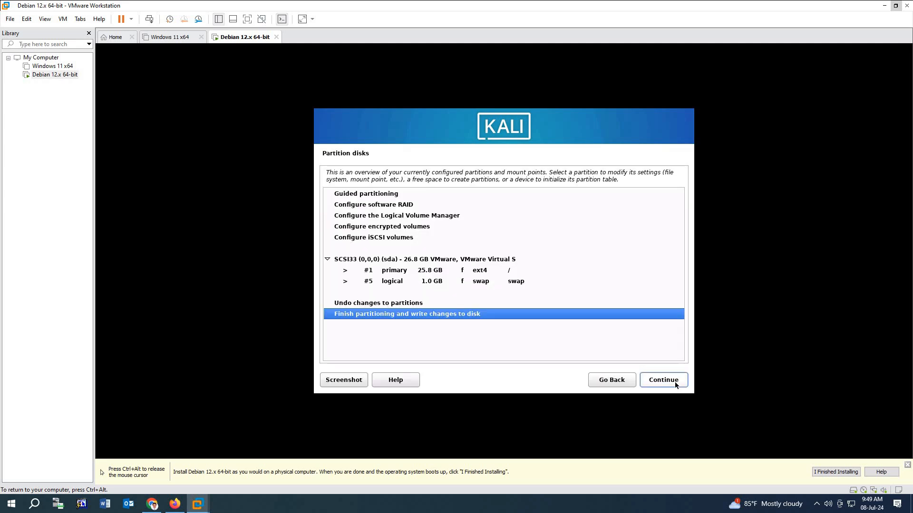
pyautogui.click(655, 384)
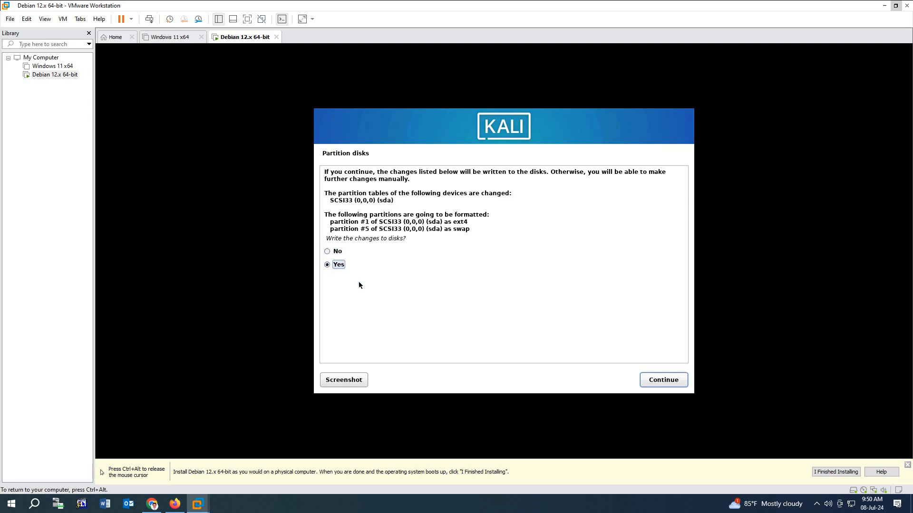
pyautogui.click(663, 383)
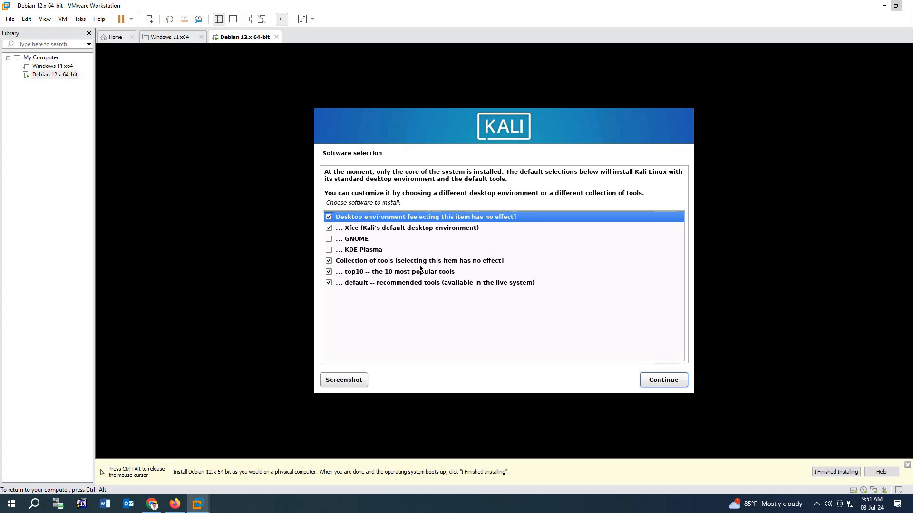
# Step: Install the default software selection with the Xfce desktop, top10 tools and default recommended tools
pyautogui.click(663, 380)
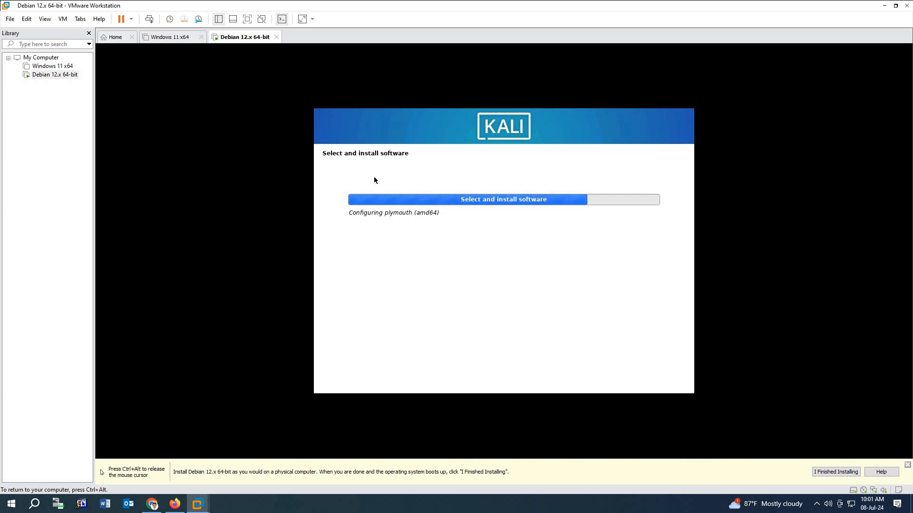
pyautogui.hotkey('ctrl', 'alt')
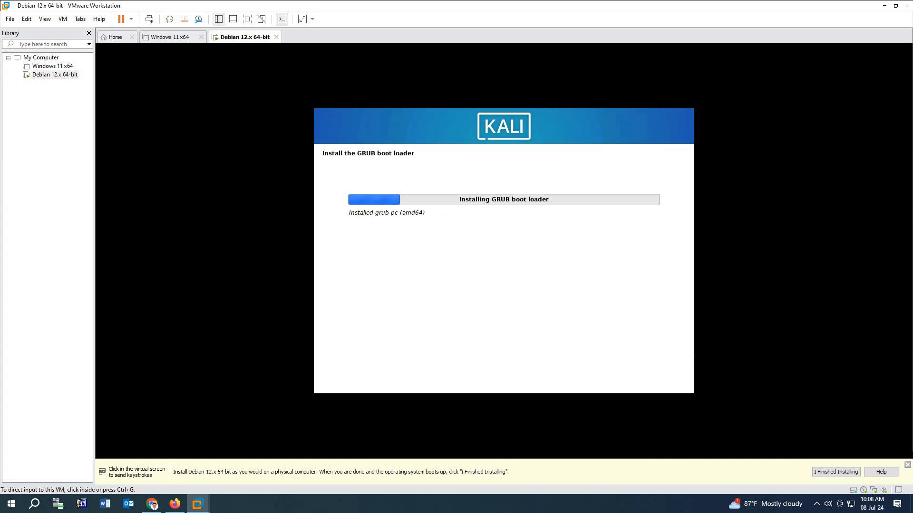
# Step: Install the GRUB boot loader on /dev/sda, finish the installation and reboot into the new system
pyautogui.click(663, 380)
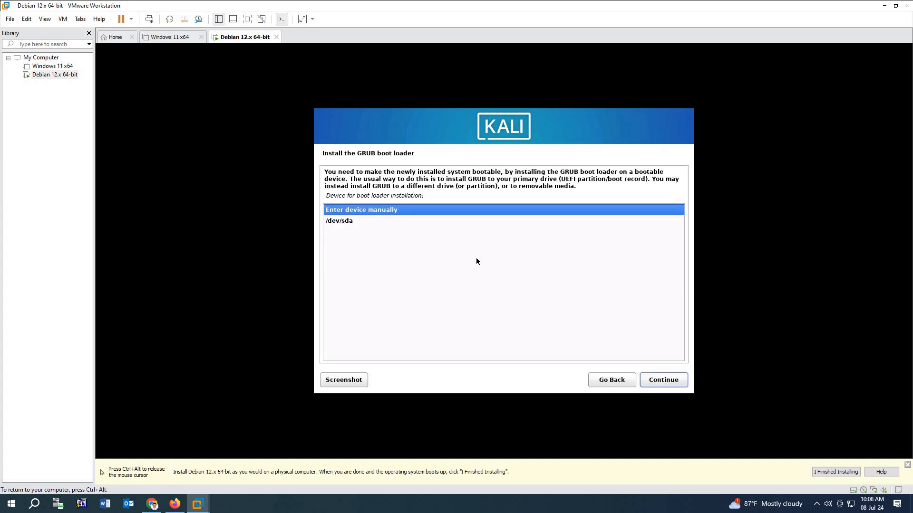
pyautogui.click(345, 221)
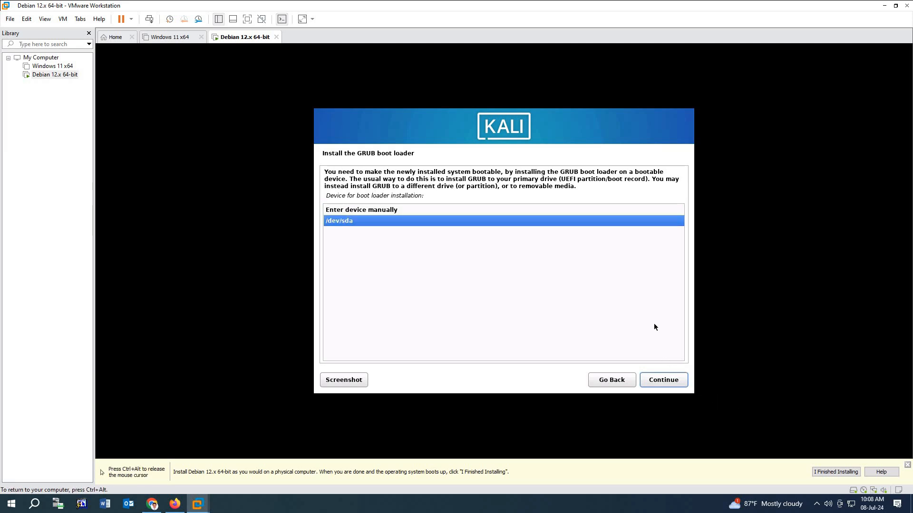
pyautogui.click(665, 385)
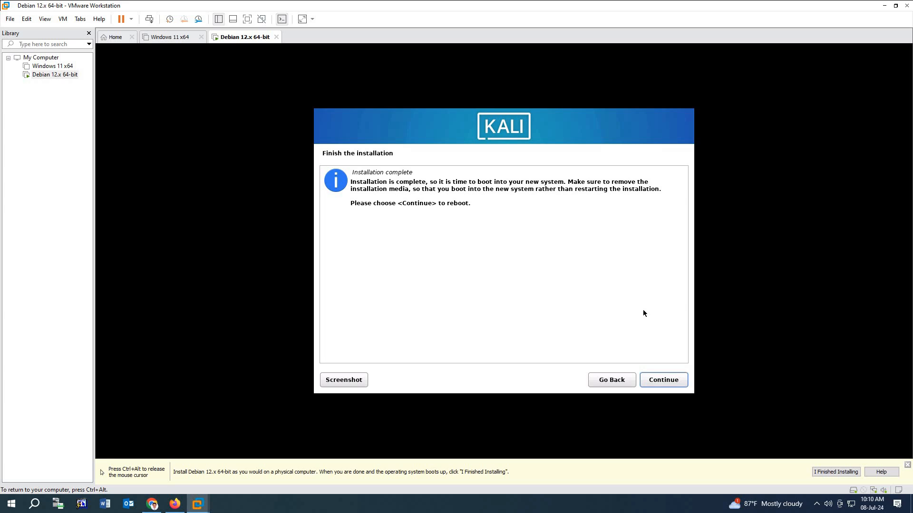
pyautogui.click(658, 380)
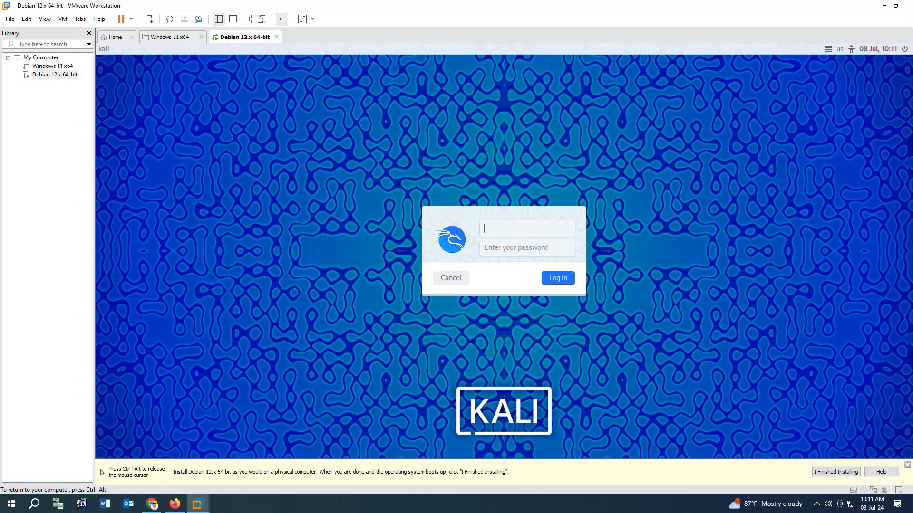
# Step: Log in to the Kali desktop with the username techhd and the account password
pyautogui.write('techhd')
pyautogui.click(540, 254)
pyautogui.write('••••••••')
pyautogui.press('Return')
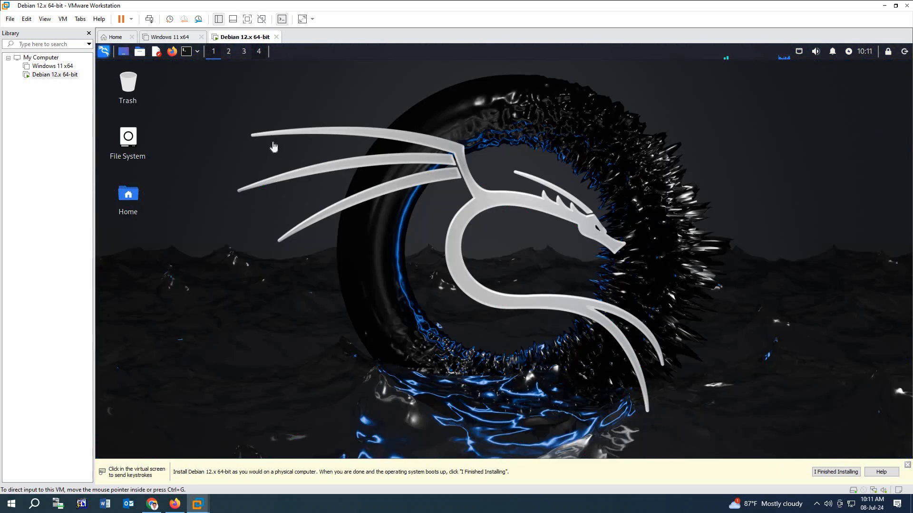
pyautogui.click(324, 138)
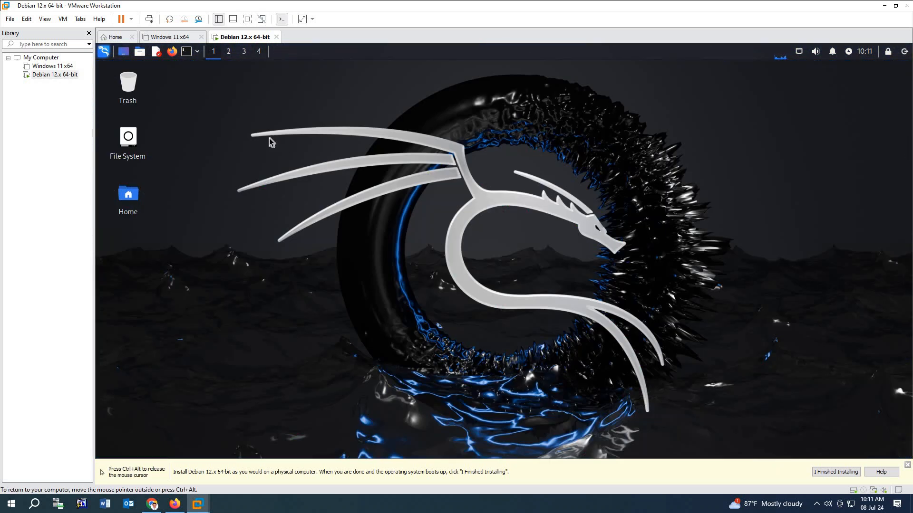